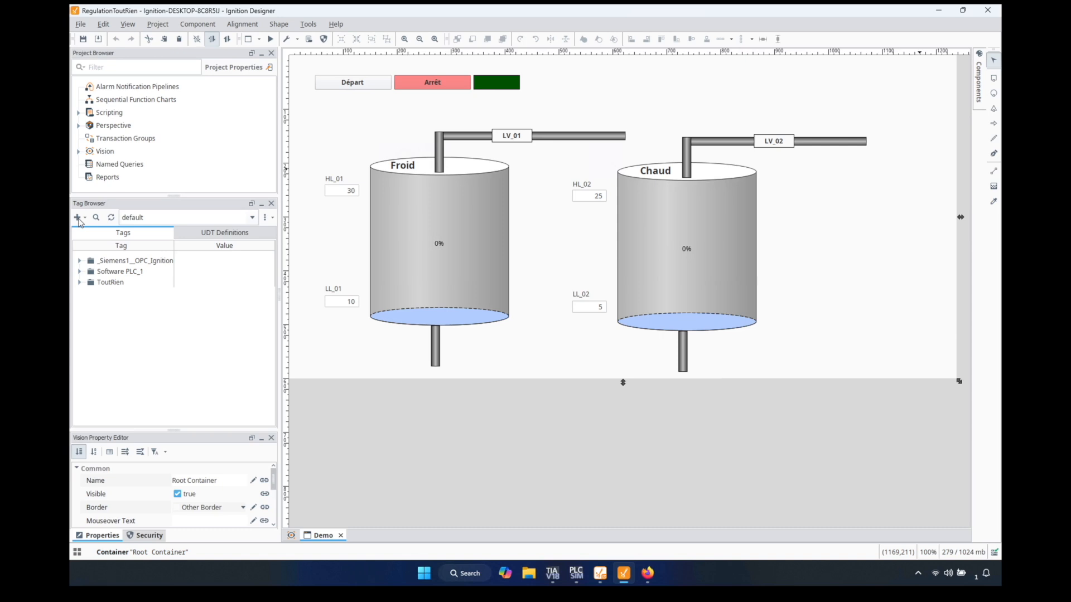
Switch to TIA Portal and turn off optimized block access in the attributes of the SimuTemperature [FB5] block.
left_click(552, 574)
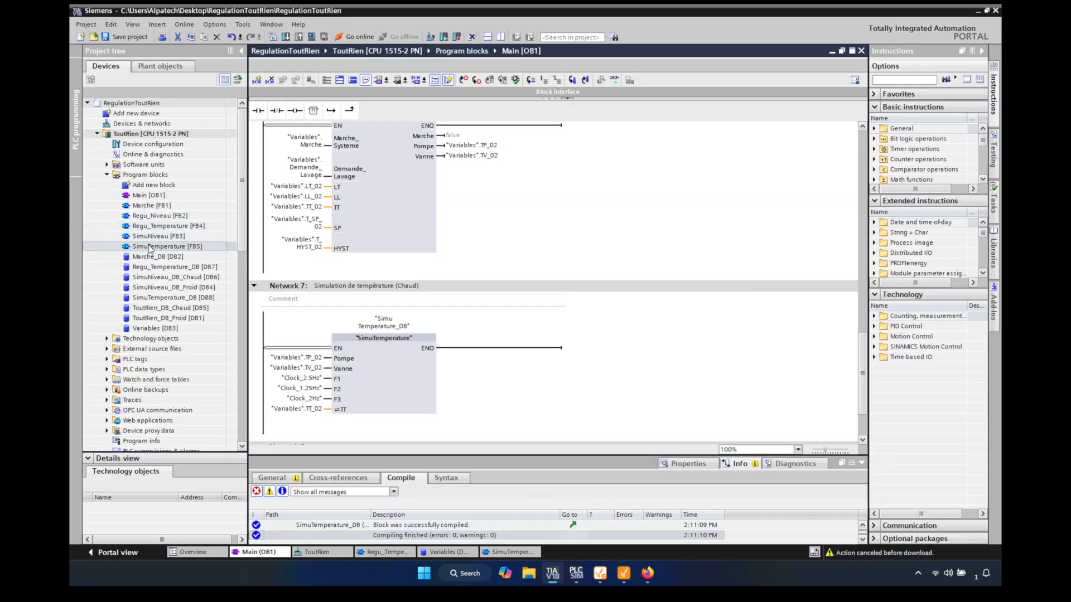
right_click(149, 249)
left_click(167, 508)
left_click(466, 272)
left_click(596, 315)
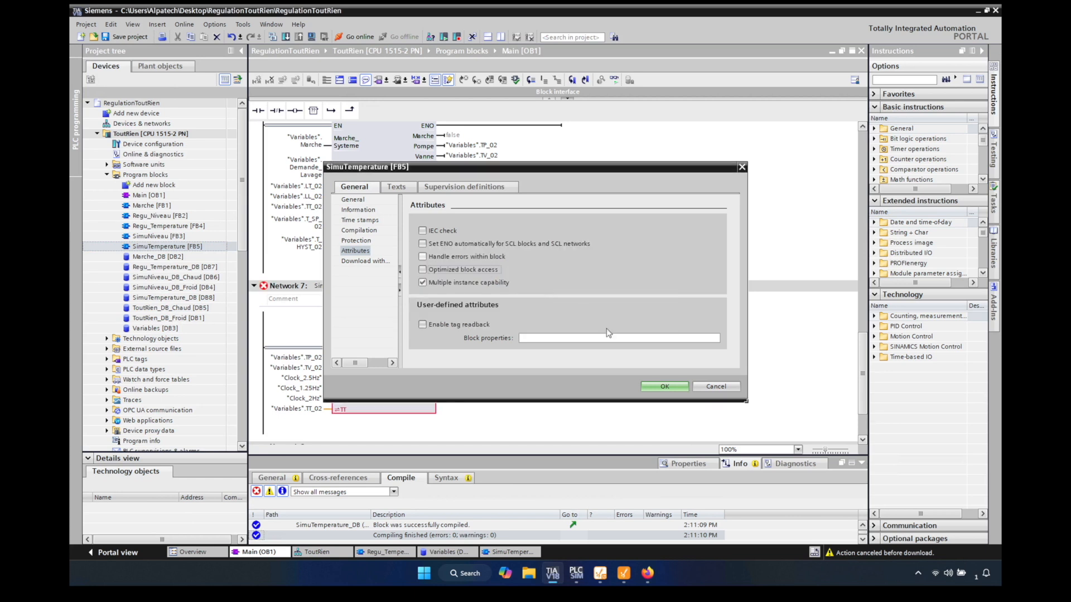
left_click(654, 386)
Turn off optimized block access in the attributes of the Regu_Temperature [FB4] block.
left_click(160, 237)
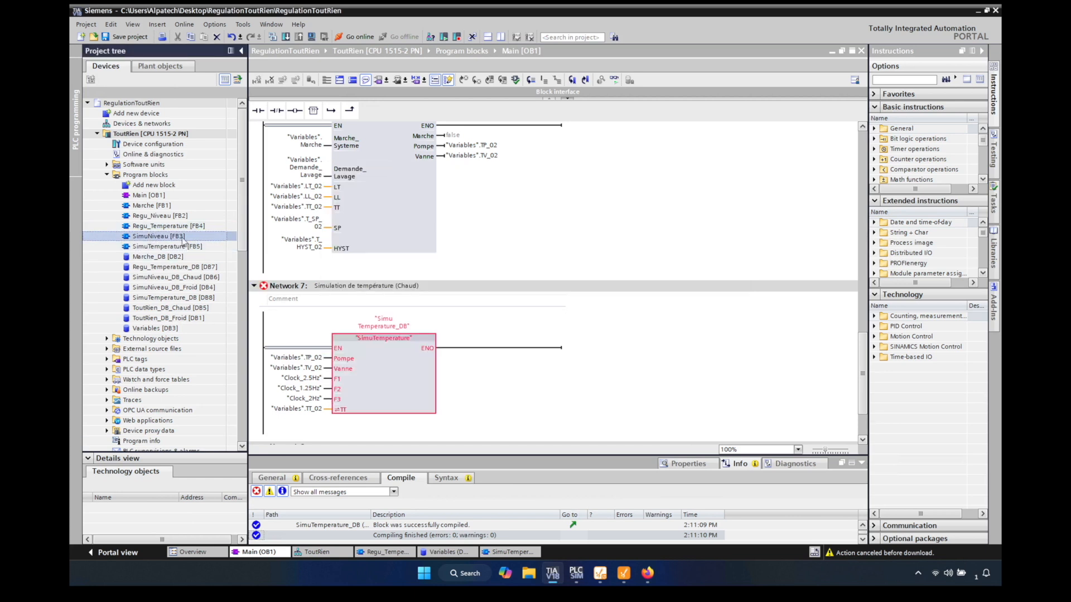
left_click(154, 227)
right_click(150, 227)
left_click(214, 400)
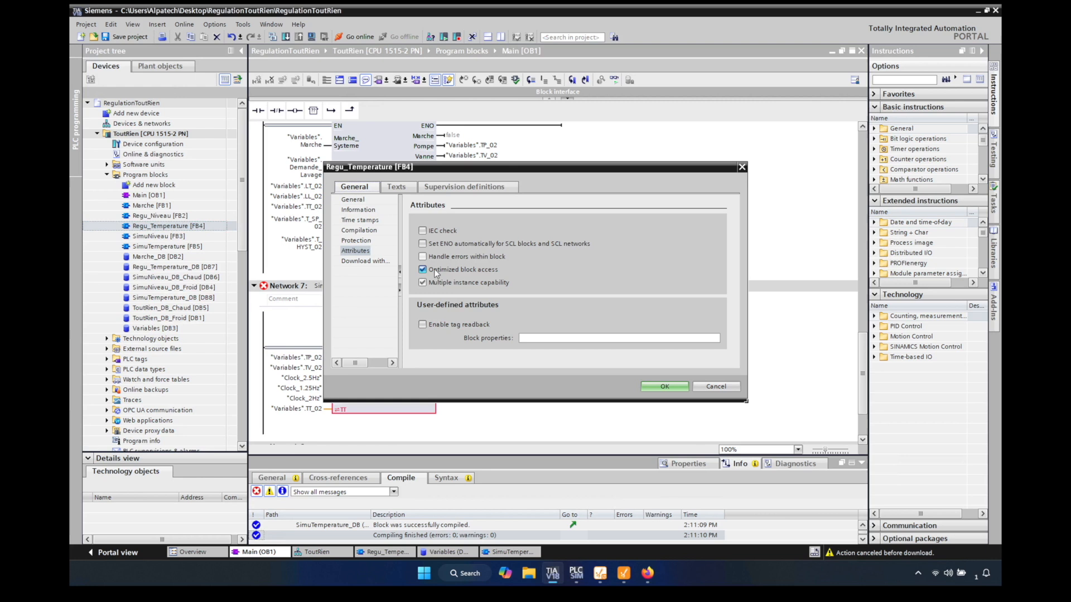
left_click(423, 271)
left_click(600, 315)
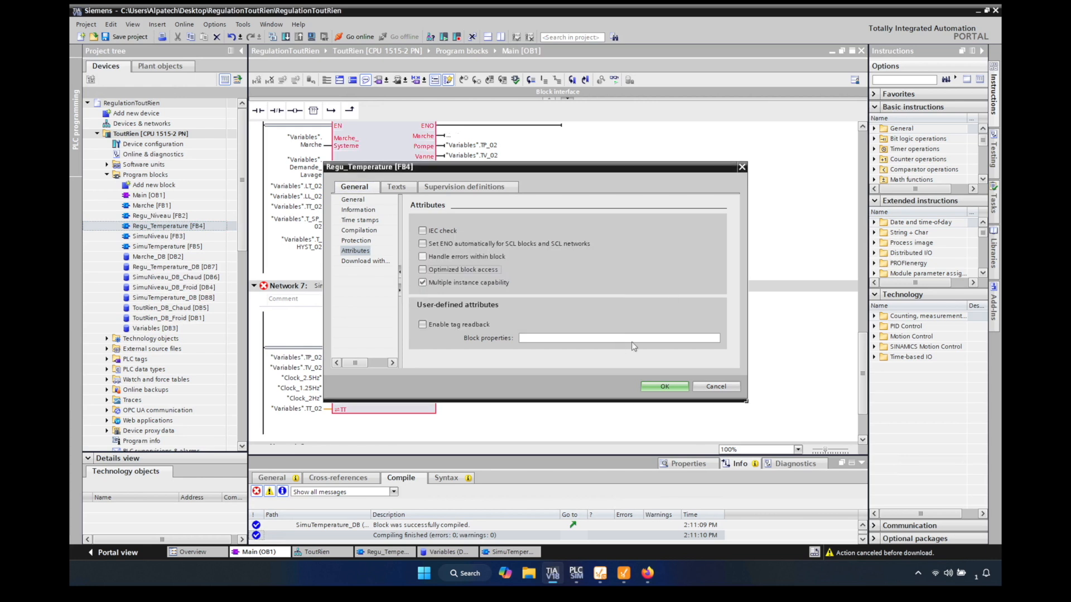
left_click(665, 387)
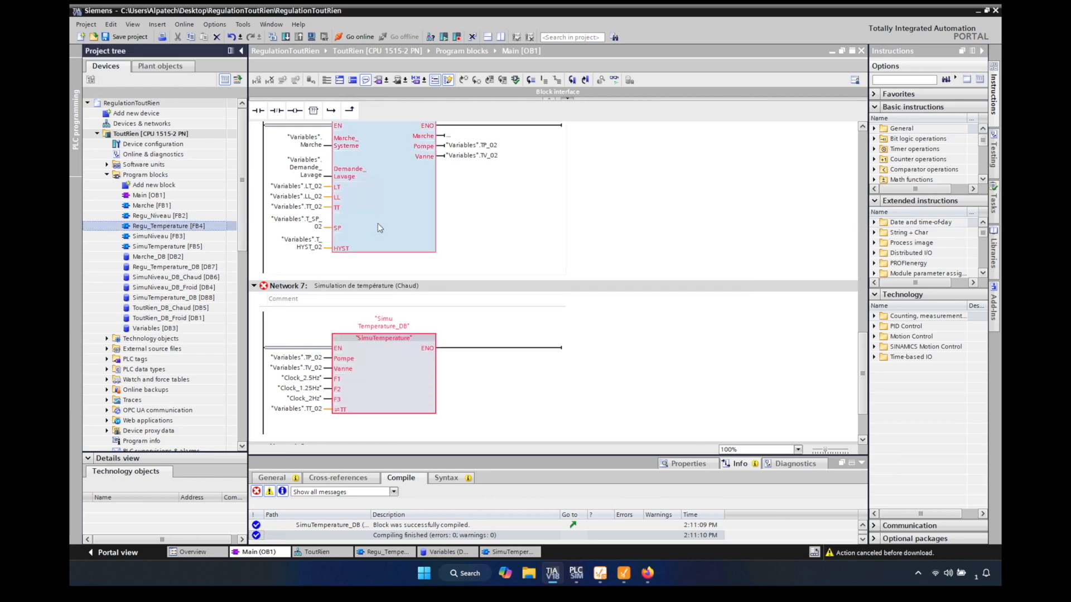
Update the Regu_Temperature and SimuTemperature block calls in Main [OB1] to their new interfaces.
right_click(377, 223)
left_click(366, 217)
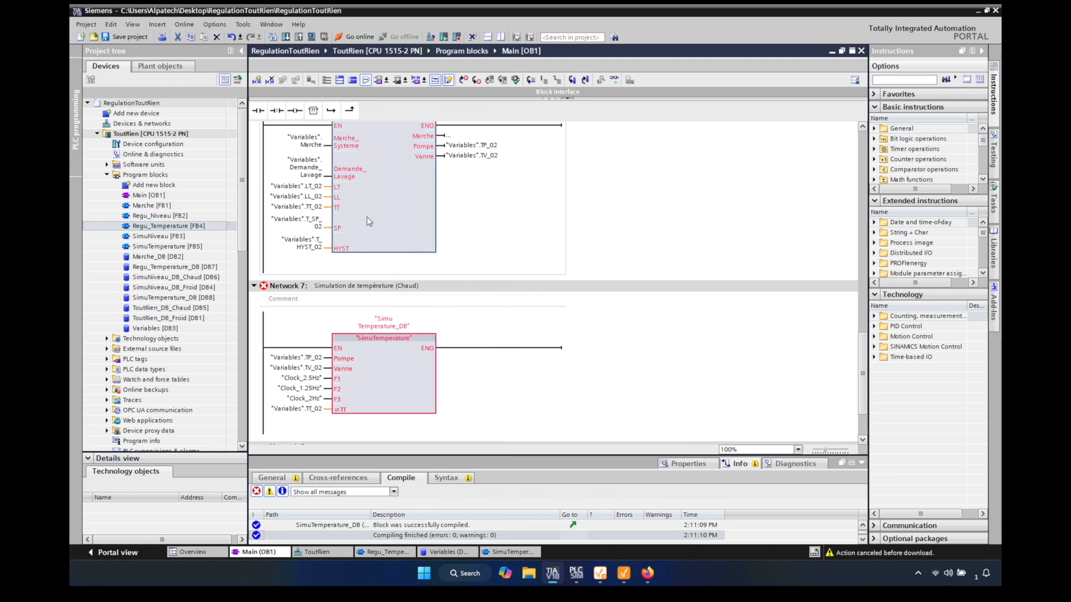
right_click(367, 216)
left_click(409, 367)
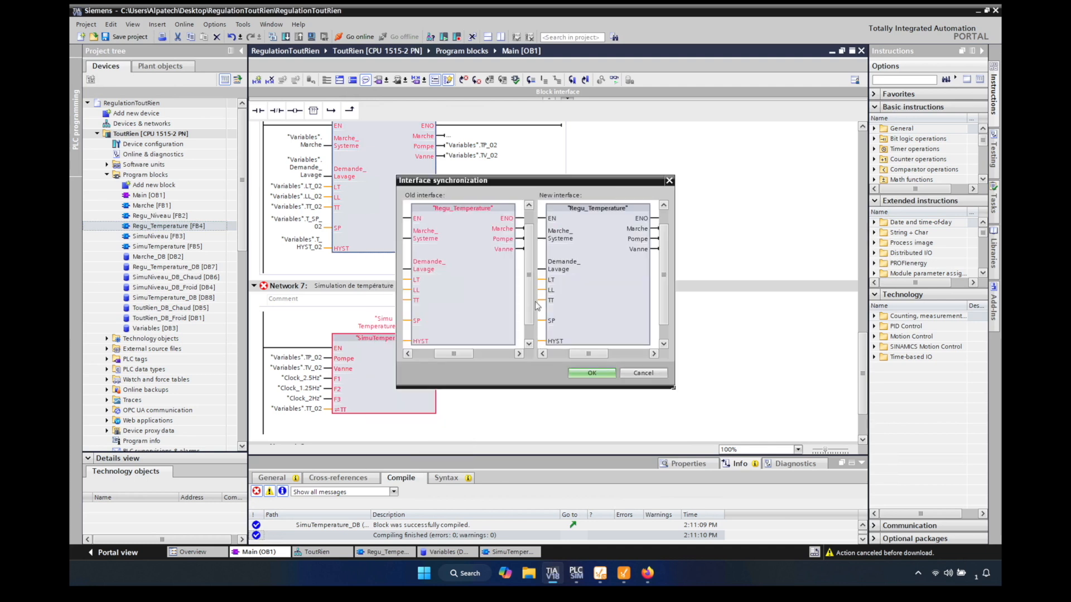
left_click(584, 372)
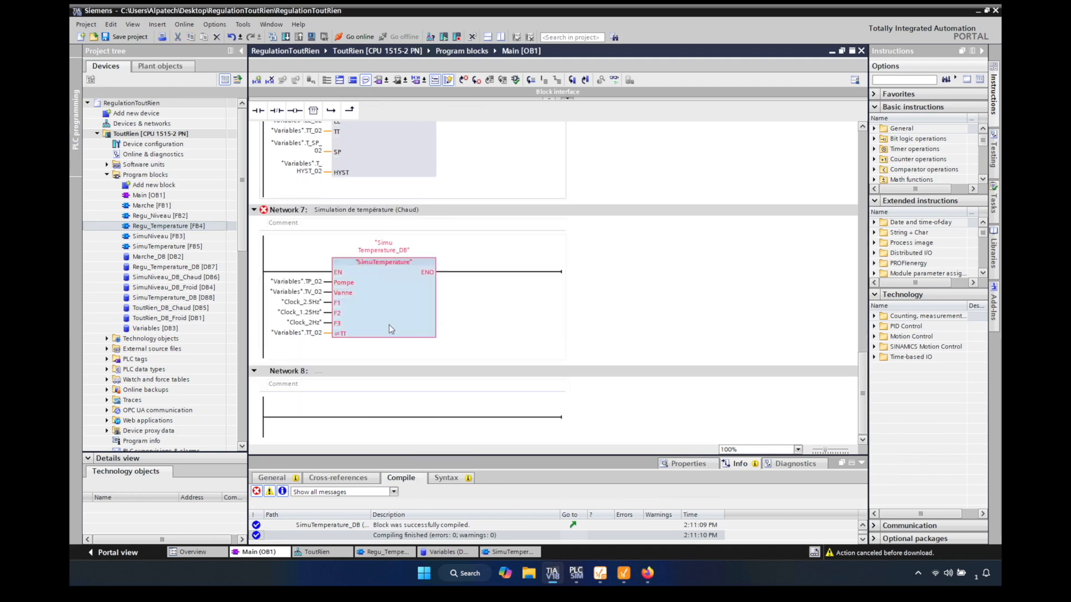
right_click(389, 324)
left_click(424, 221)
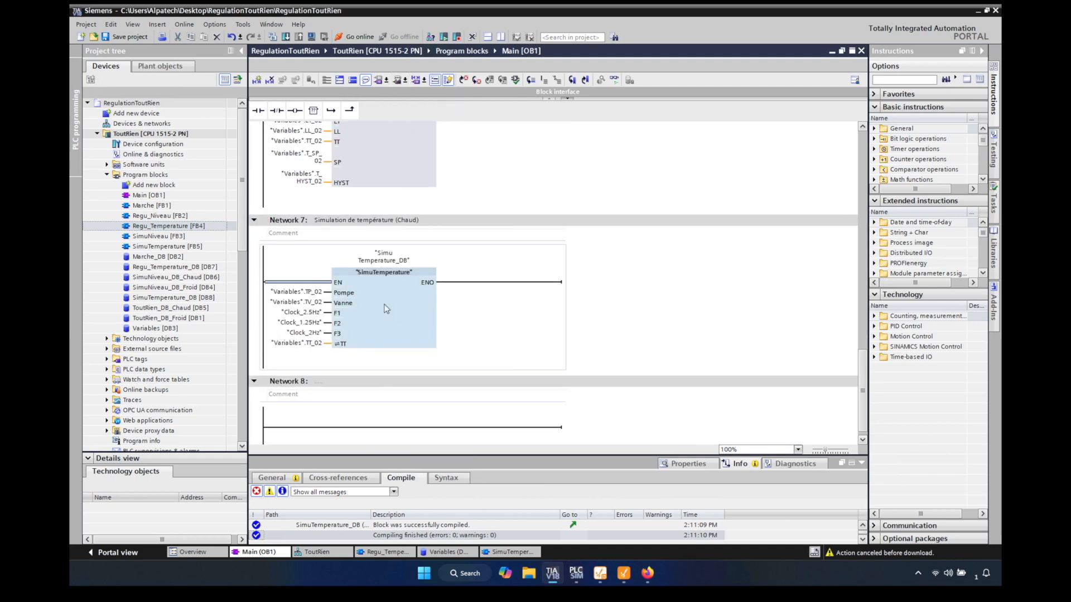
Download the ToutRien program blocks to the PLC and go online with it.
left_click(167, 175)
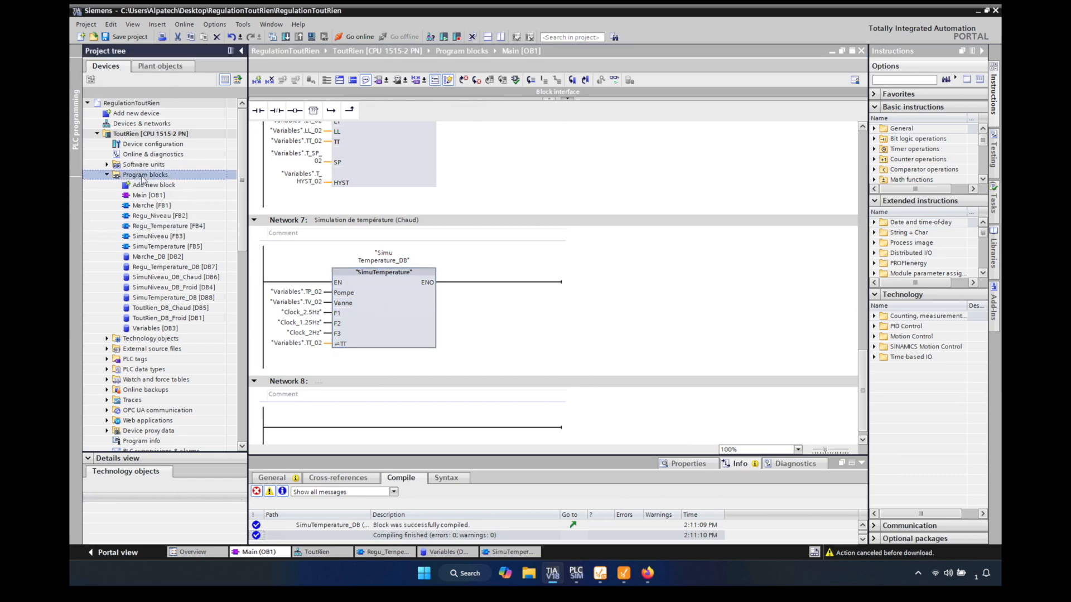
left_click(285, 38)
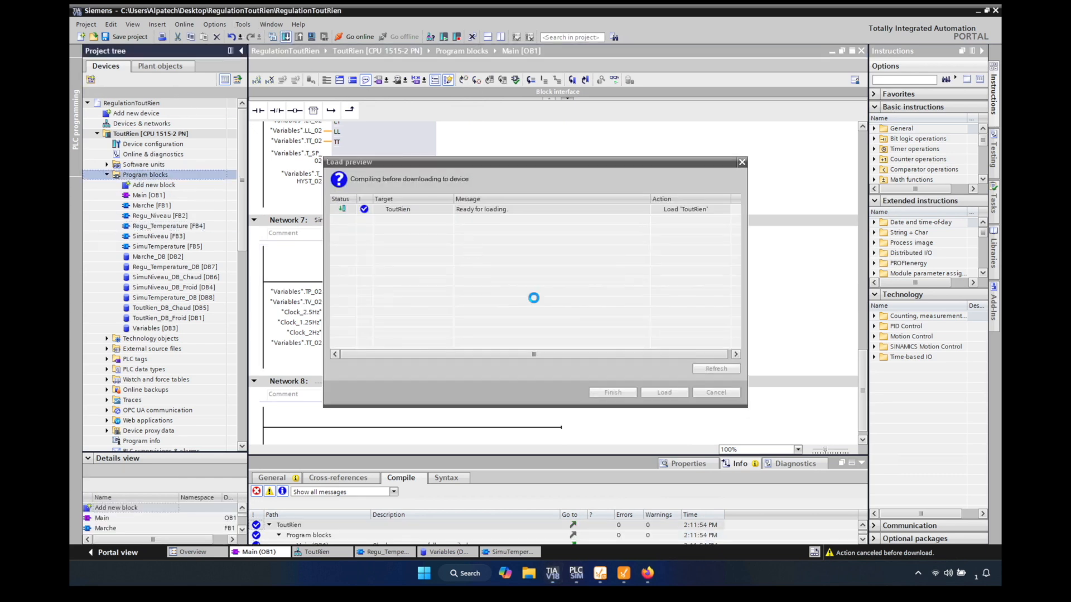
left_click(664, 392)
left_click(337, 38)
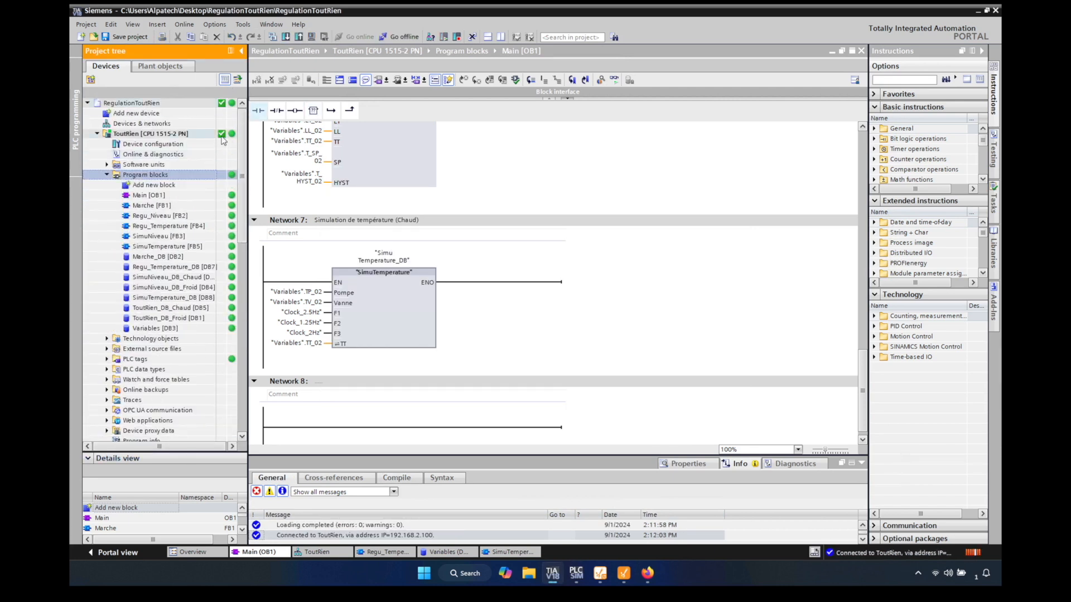
Switch to Ignition Designer and import the ToutRien device folder from the ToutRien OPC connection into the default tag provider, overwriting collisions.
left_click(624, 575)
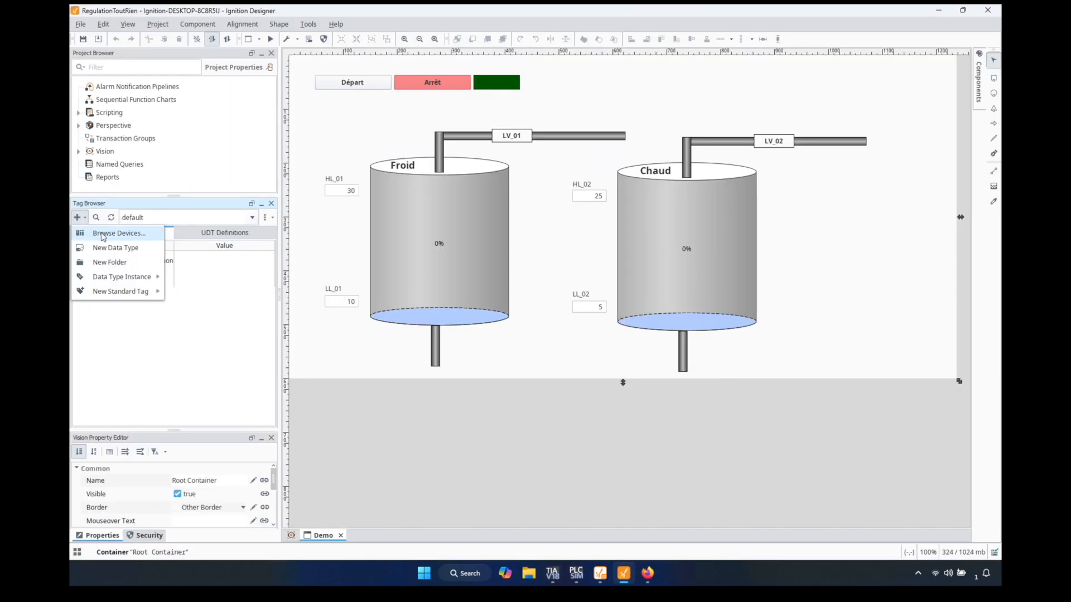
left_click(102, 233)
left_click(283, 231)
left_click(313, 261)
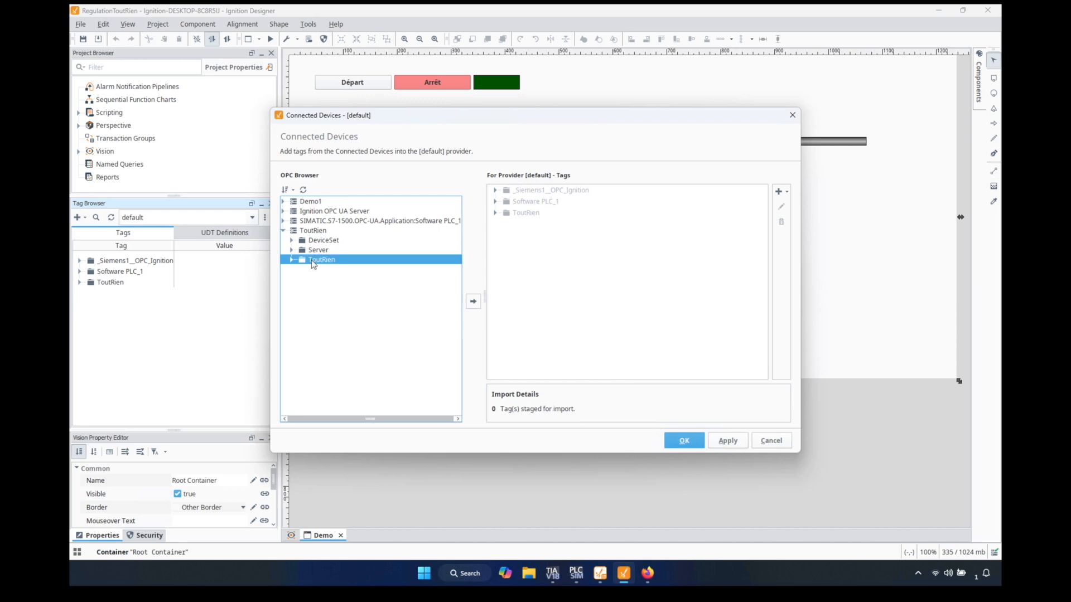
left_click(473, 304)
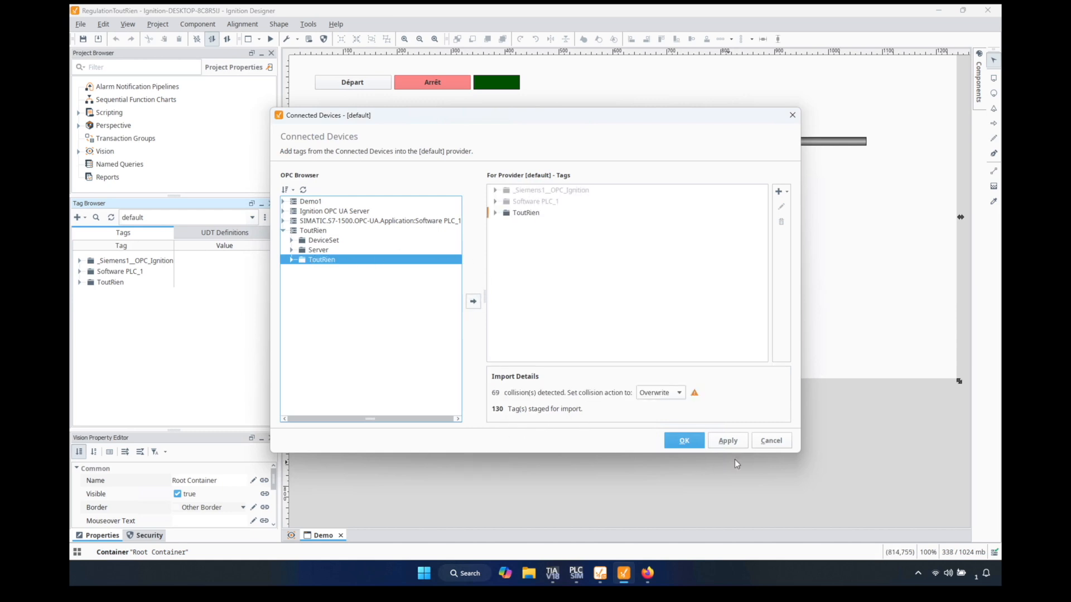
left_click(728, 440)
left_click(691, 444)
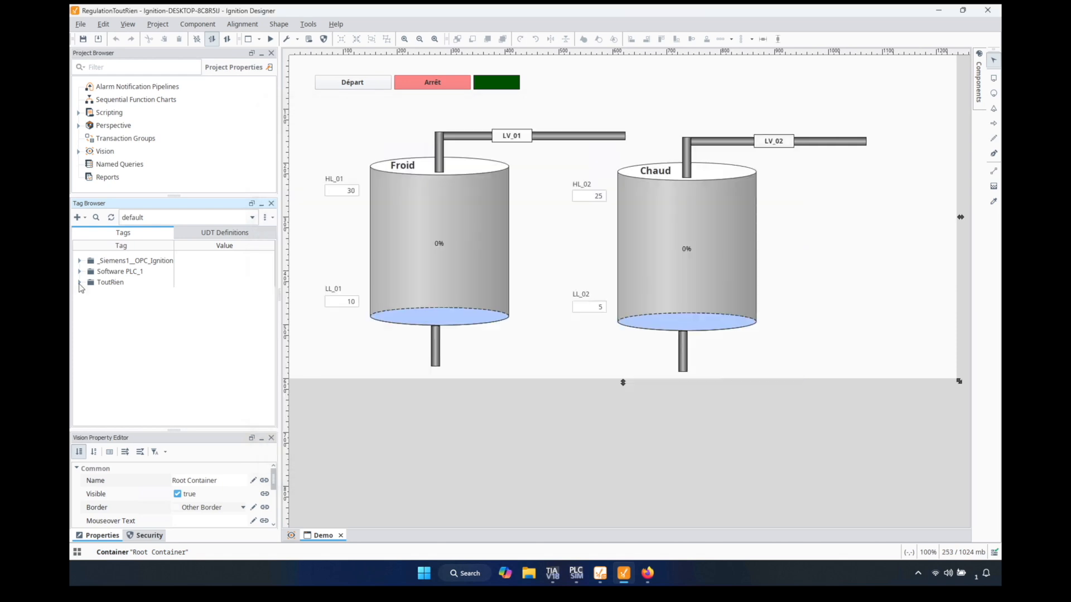
Examine the imported ToutRien tags in DataBlocksInstance and in the Variables folder of DataBlocksGlobal, including the temperature tags.
left_click(79, 282)
left_click(88, 315)
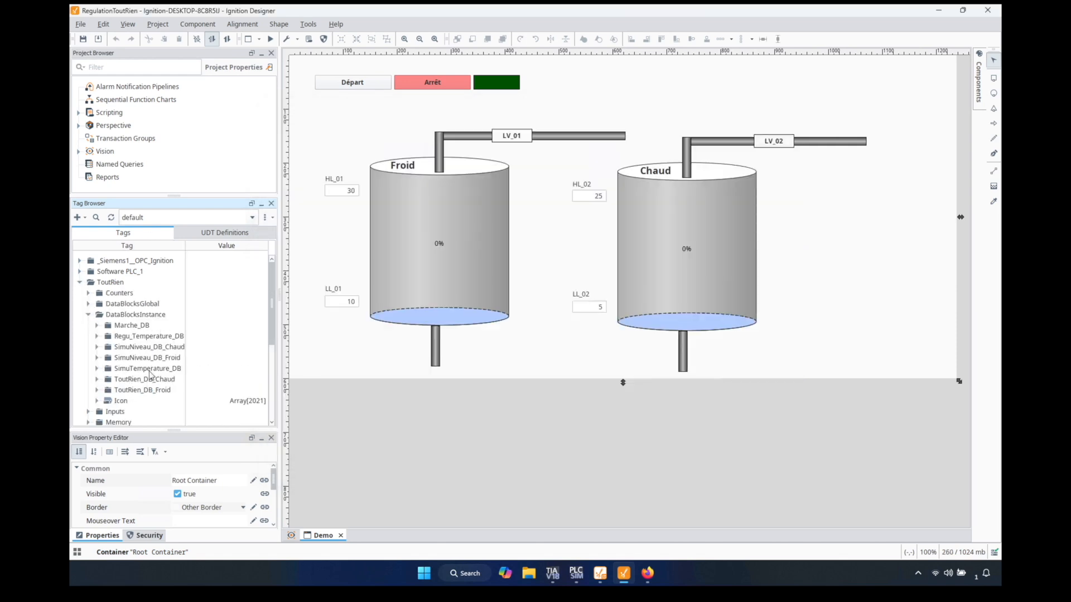
left_click(151, 371)
left_click(88, 315)
left_click(89, 305)
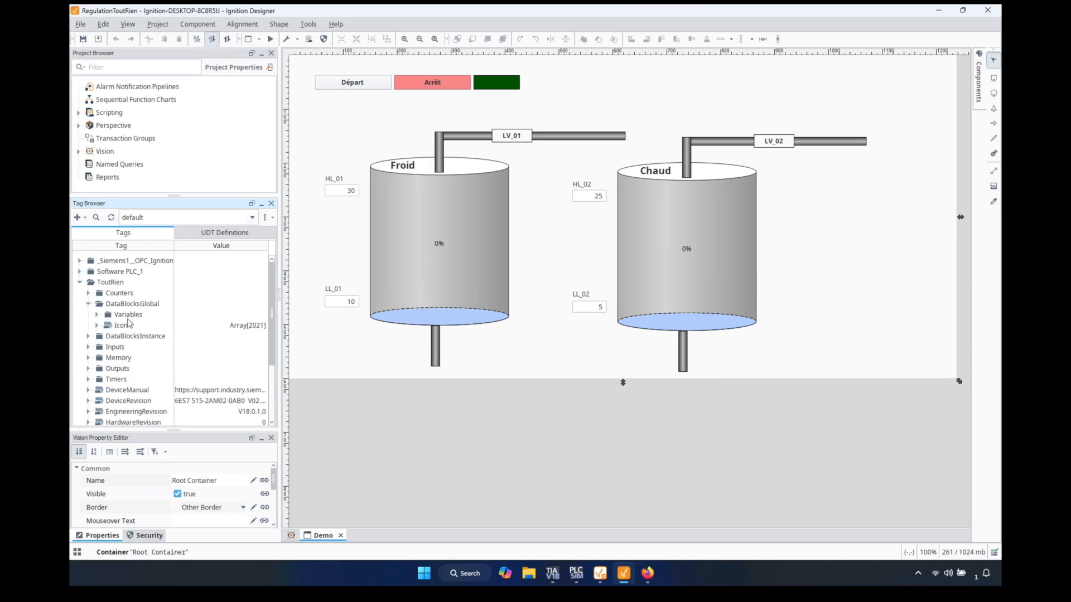
left_click(98, 315)
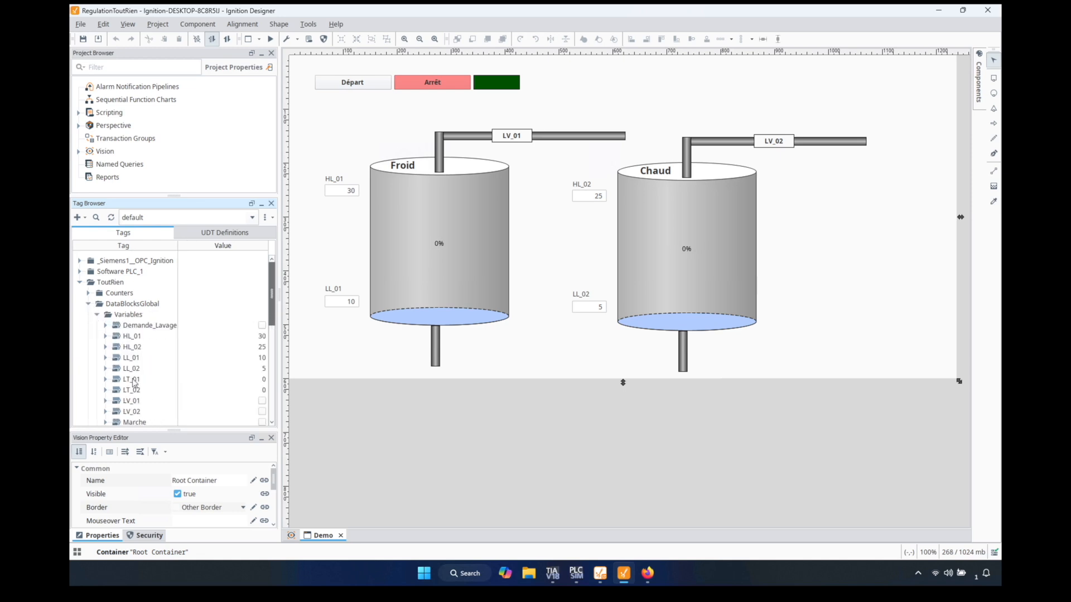
scroll(134, 405, "down", 3)
left_click(139, 331)
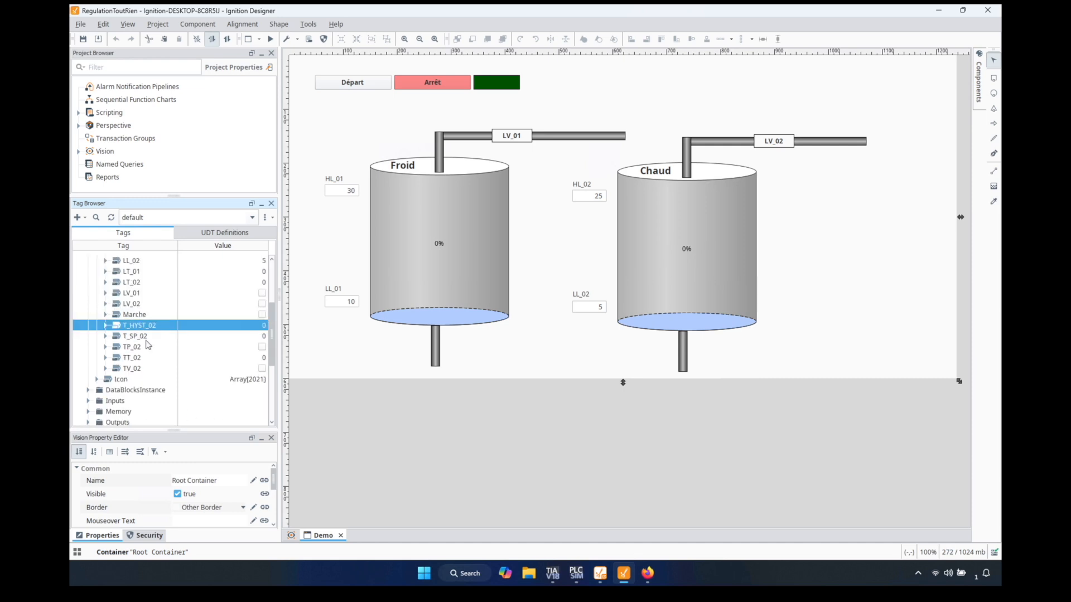
left_click_drag(272, 326, 270, 286)
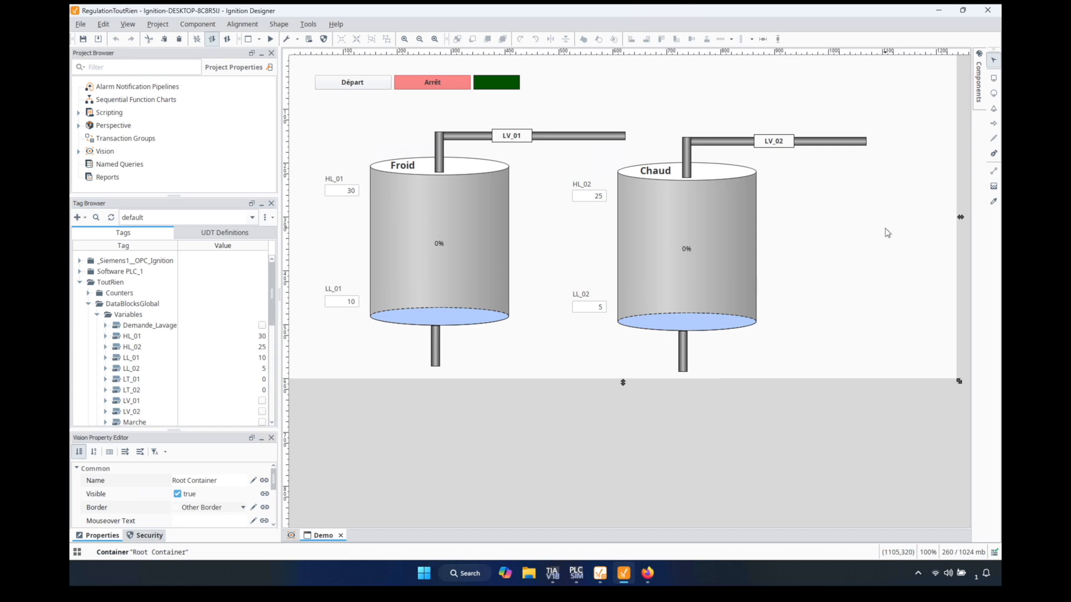
Find the twin-coil "Heat exchanger 1" symbol in Symbol Factory with "exch", place it to the right of the Chaud tank, and enlarge it.
left_click(979, 84)
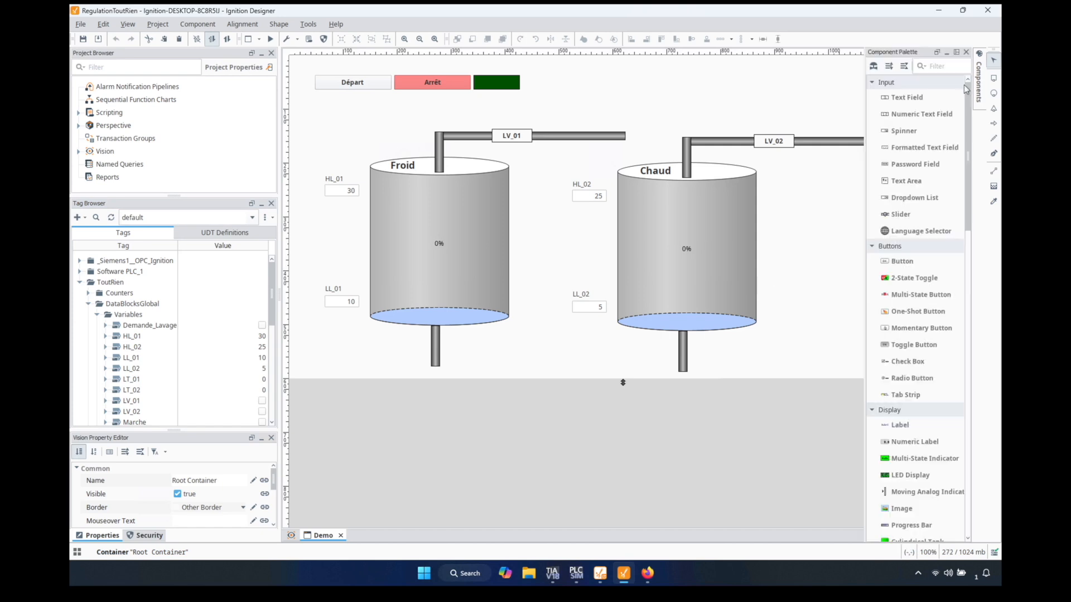
left_click(873, 67)
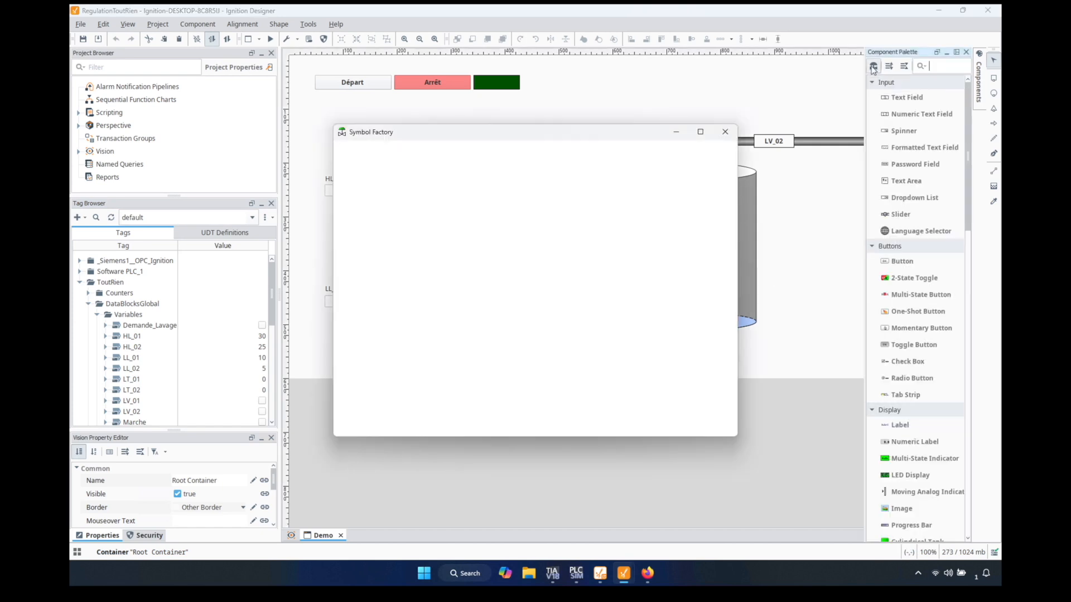
type("exch")
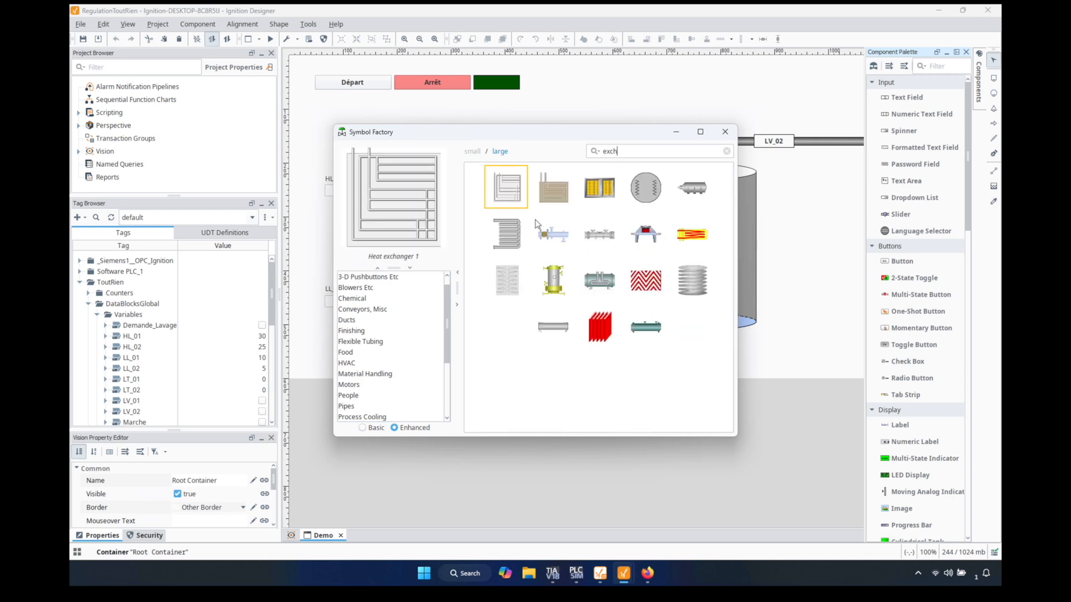
left_click(647, 194)
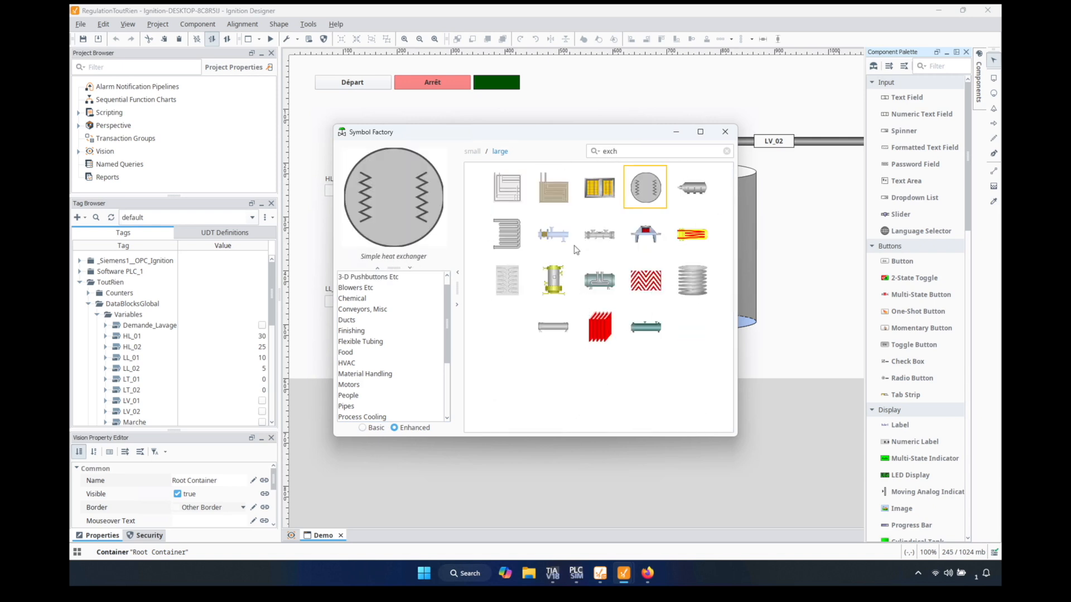
left_click(508, 282)
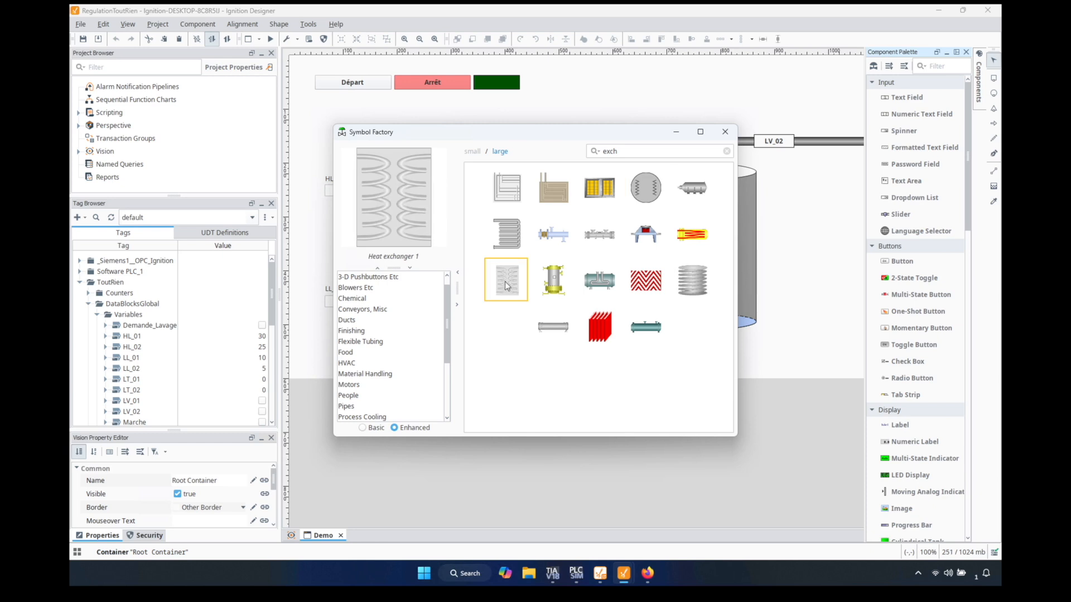
left_click_drag(506, 286, 814, 240)
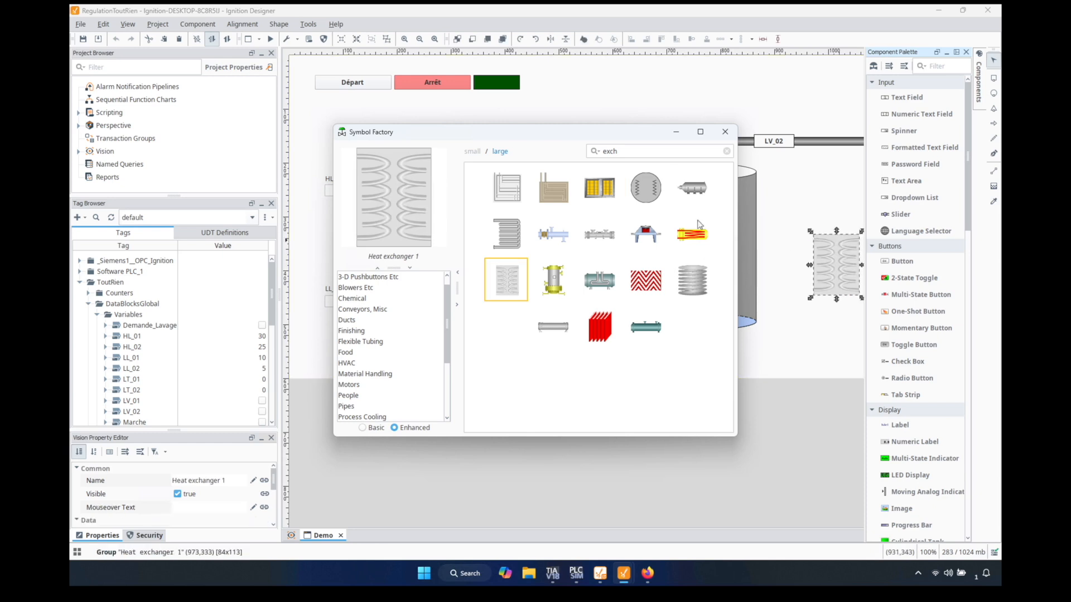
left_click(725, 132)
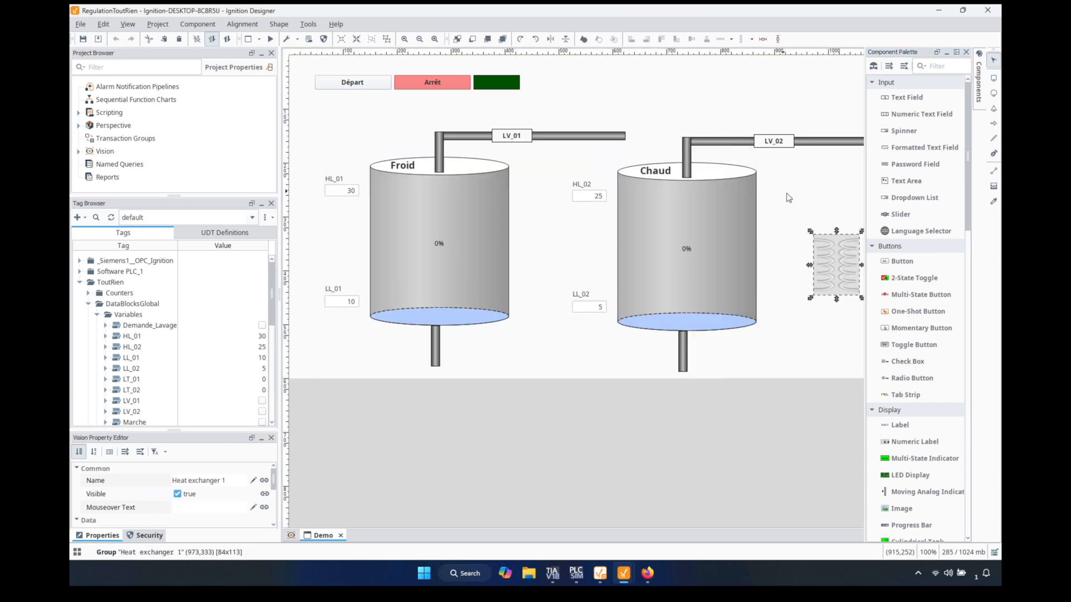
mouse_move(861, 231)
left_mouse_down()
mouse_move(881, 191)
mouse_move(868, 229)
left_mouse_up()
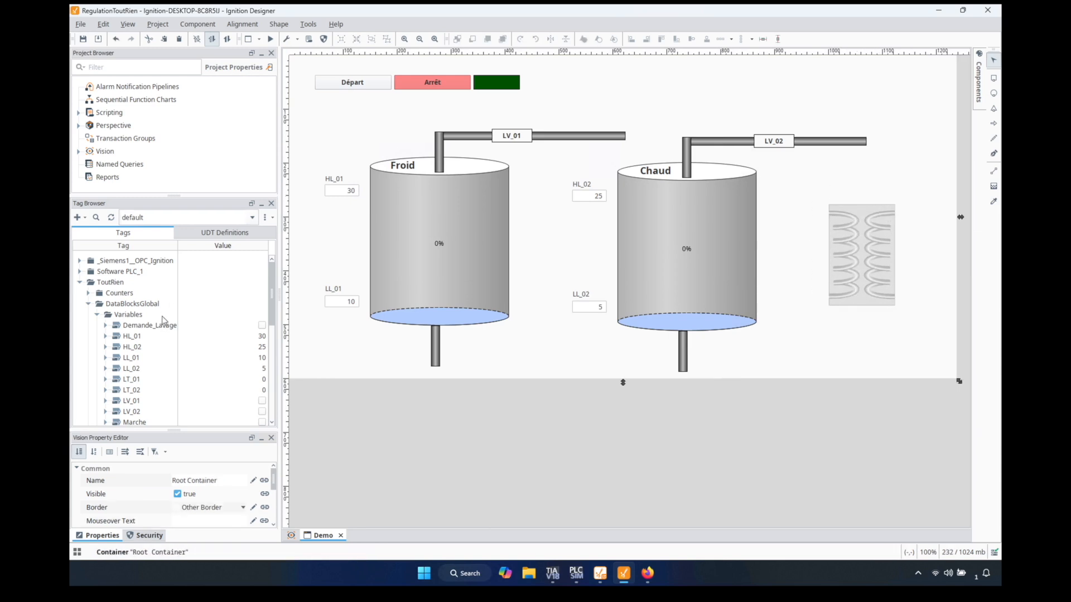
Add a Multi-State Indicator bound to the TP_02 tag beside the lower left corner of the heat exchanger.
scroll(159, 358, "down", 3)
left_click(158, 358)
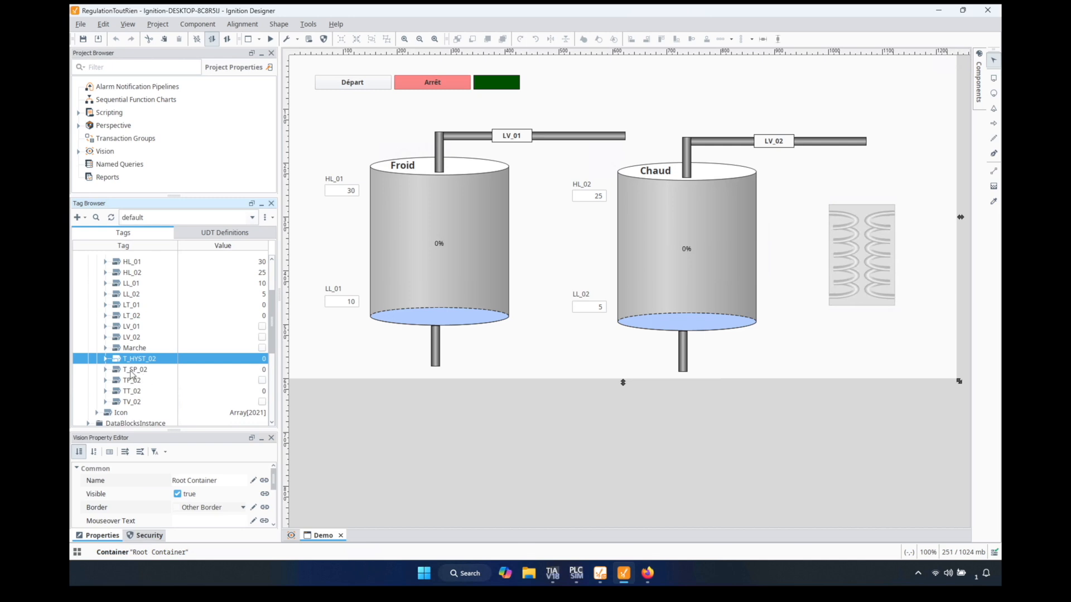
left_click_drag(127, 384, 781, 299)
mouse_move(795, 306)
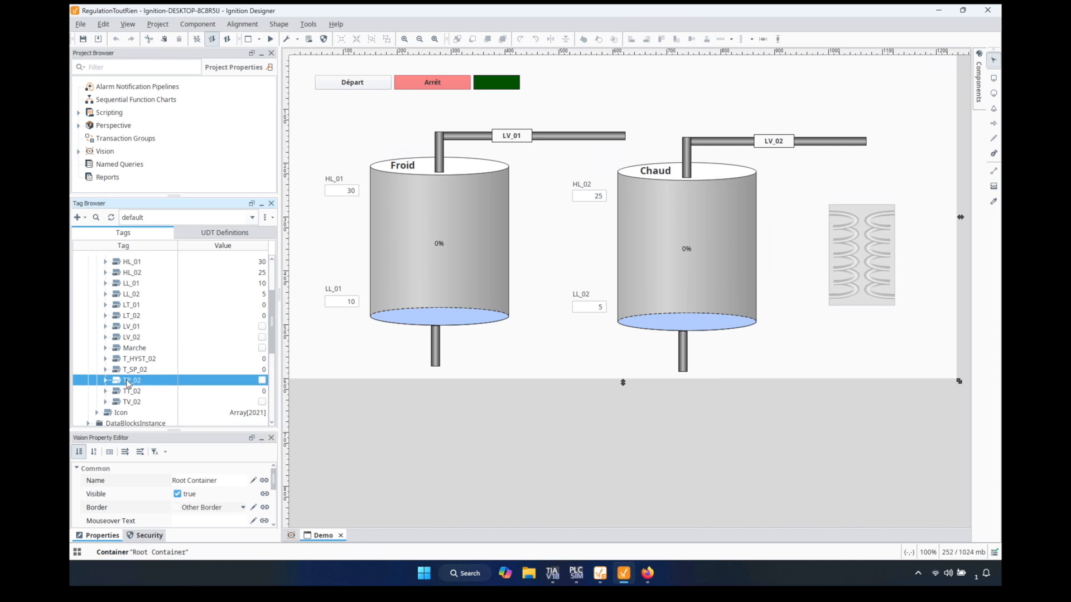
left_click(852, 305)
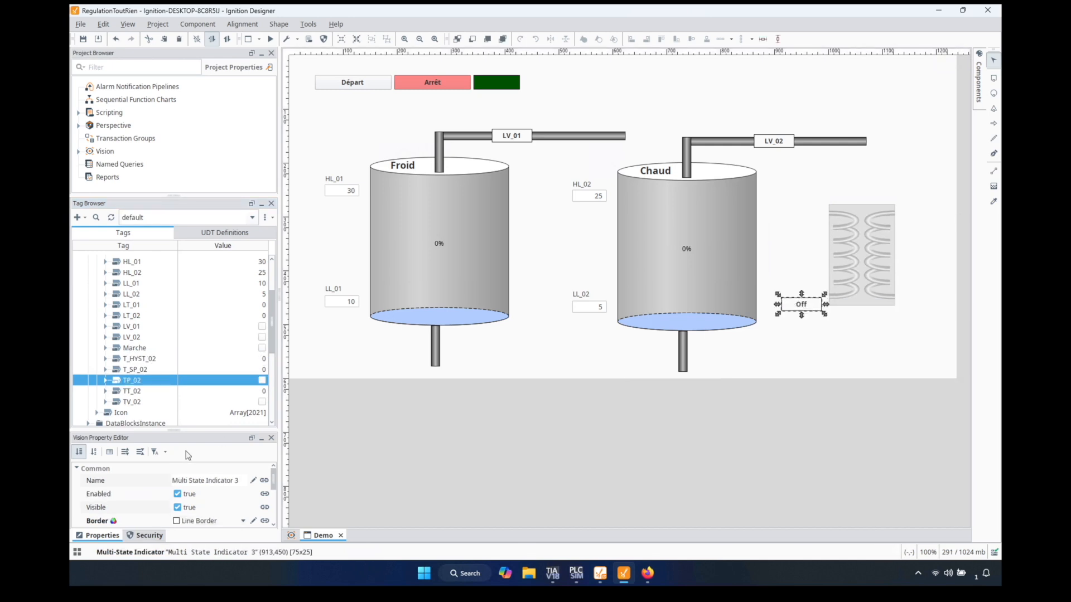
Add a Multi-State Indicator bound to the TV_02 tag beside the upper right corner of the heat exchanger.
left_click(132, 402)
left_click_drag(129, 406, 928, 214)
mouse_move(937, 215)
left_click(873, 214)
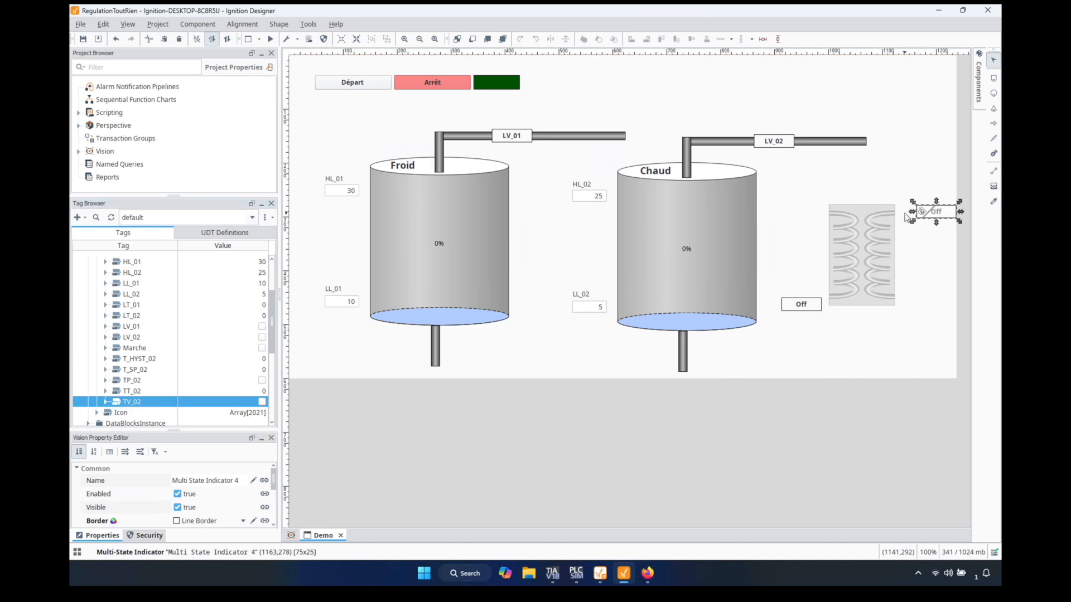
left_click_drag(929, 216, 917, 218)
Add a Numeric Label bound to the TT_02 tag beside the upper left corner of the heat exchanger.
left_click(130, 392)
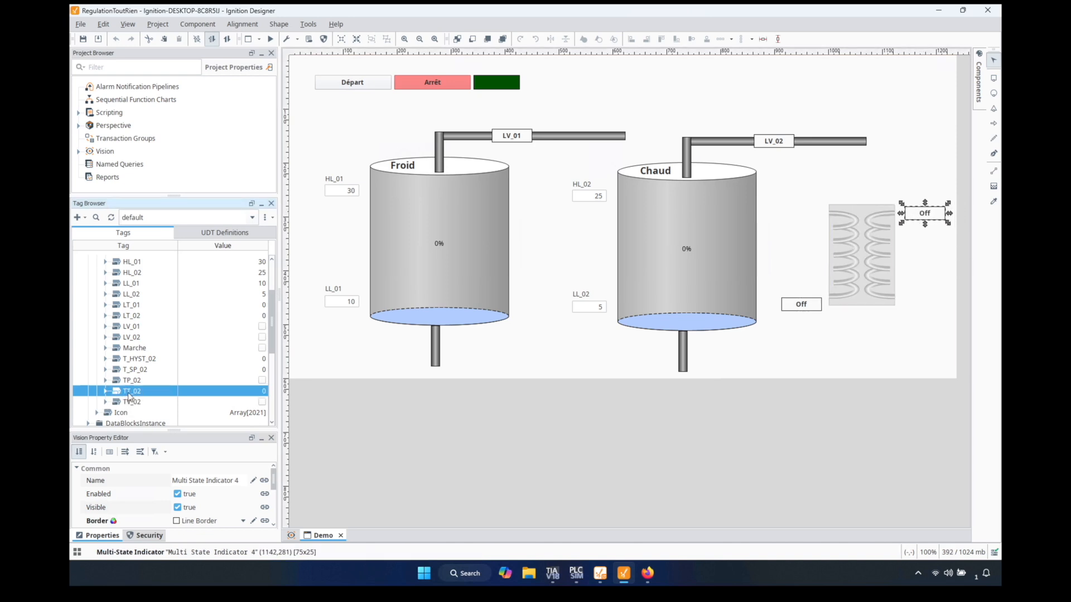
left_click_drag(129, 395, 782, 210)
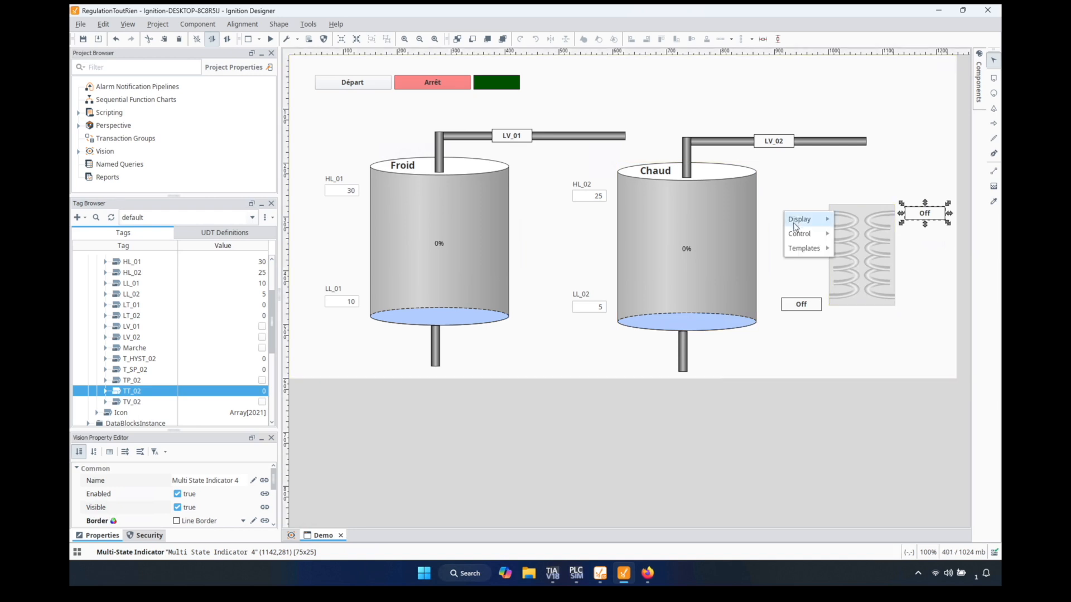
mouse_move(794, 226)
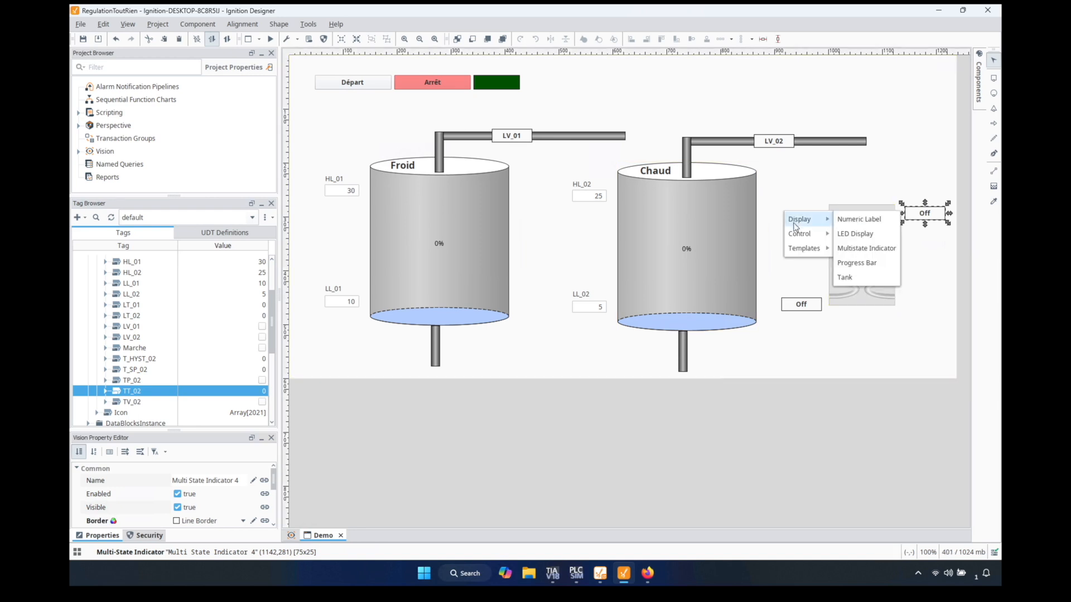
left_click(850, 221)
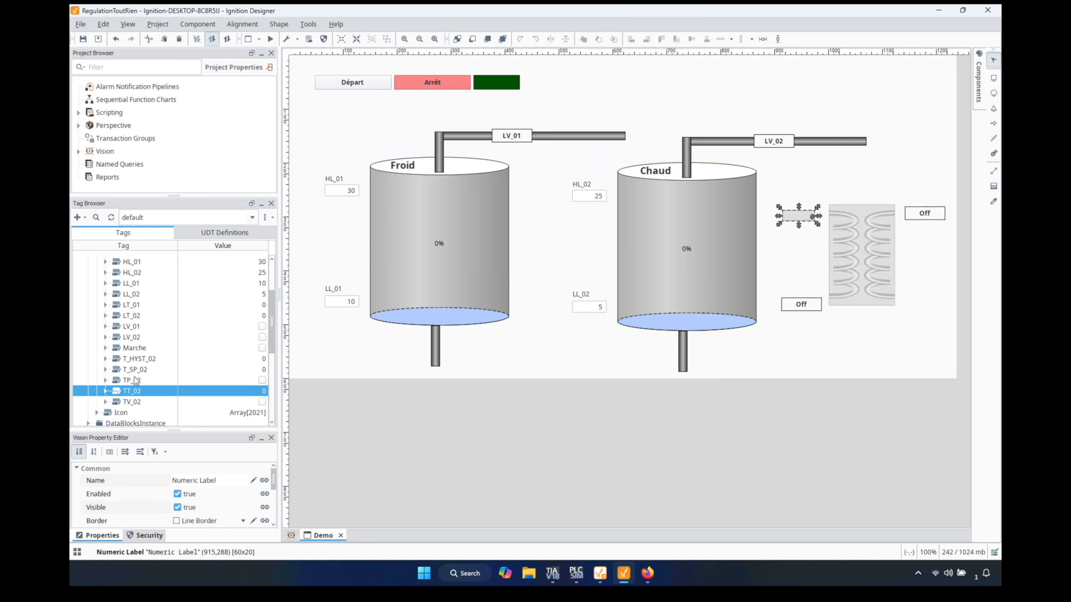
Add Numeric Text Fields bound to the T_SP_02 and T_HYST_02 tags, one under the other, above the TT_02 numeric label.
left_click_drag(136, 371, 789, 170)
mouse_move(804, 190)
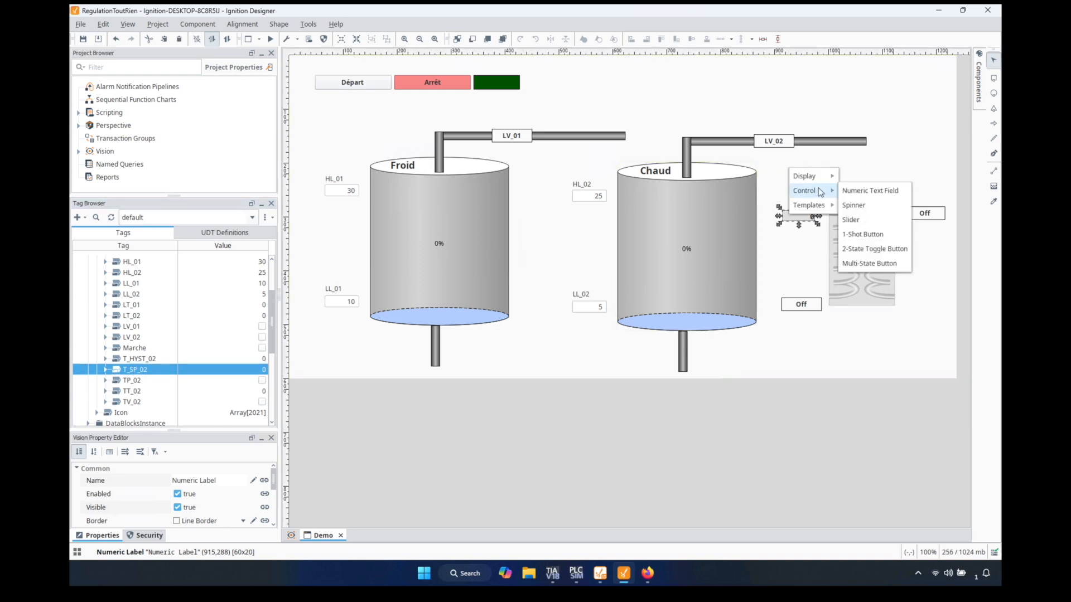
left_click(862, 192)
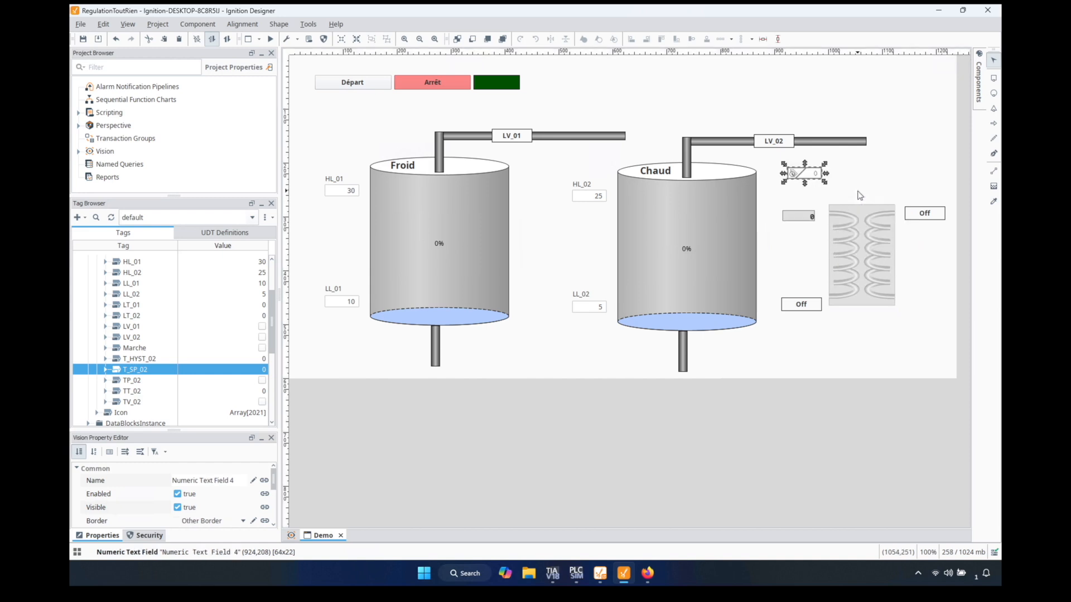
left_click_drag(129, 359, 787, 193)
mouse_move(797, 211)
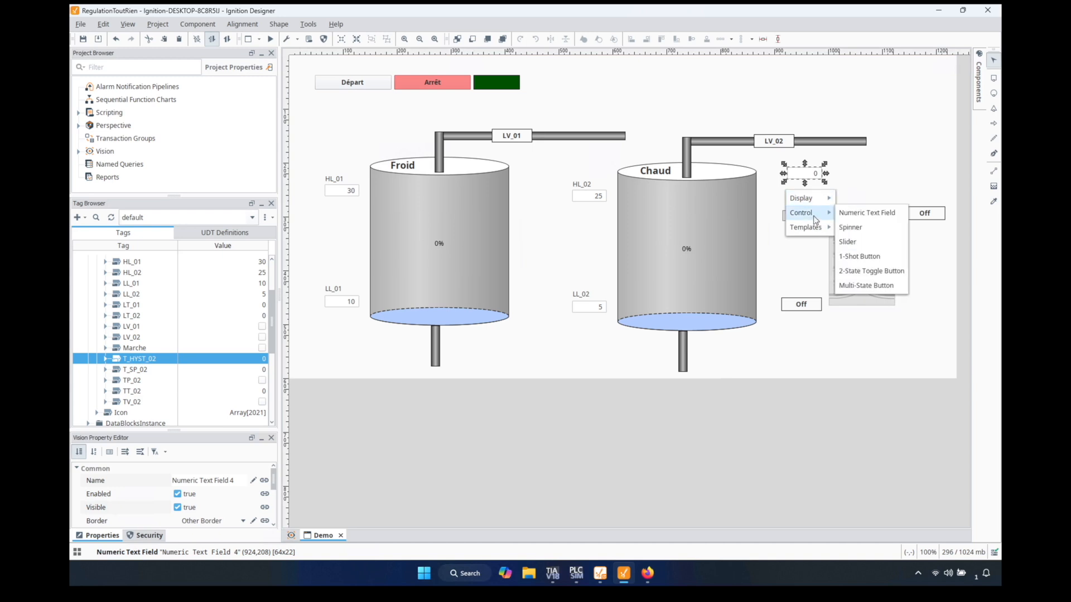
left_click(846, 214)
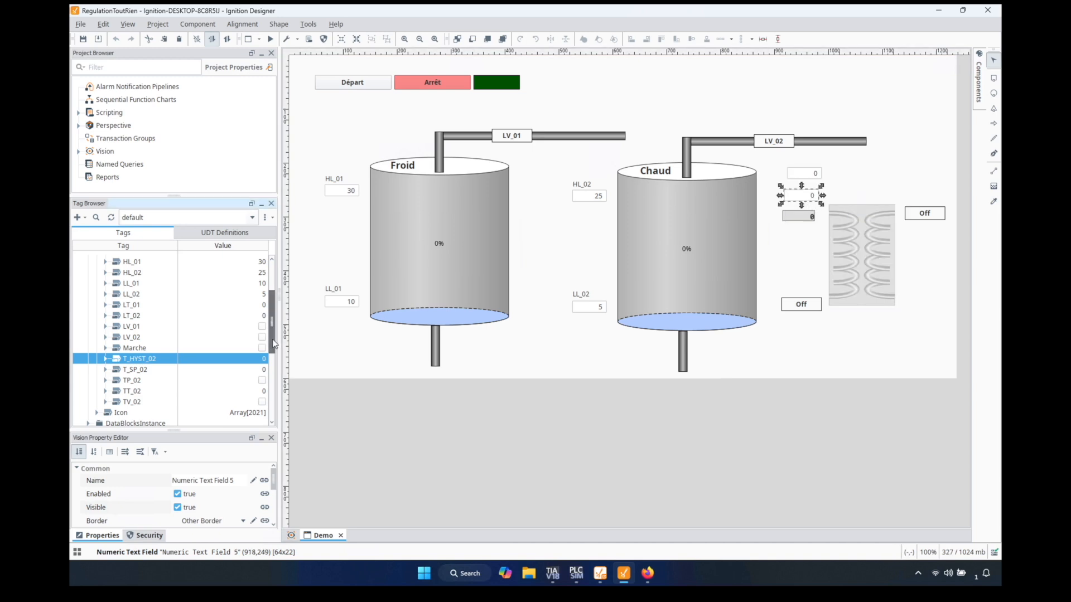
Add a Check Box bound to the Demande_Lavage tag above the heat exchanger.
scroll(271, 313, "up", 3)
left_click_drag(168, 304, 859, 159)
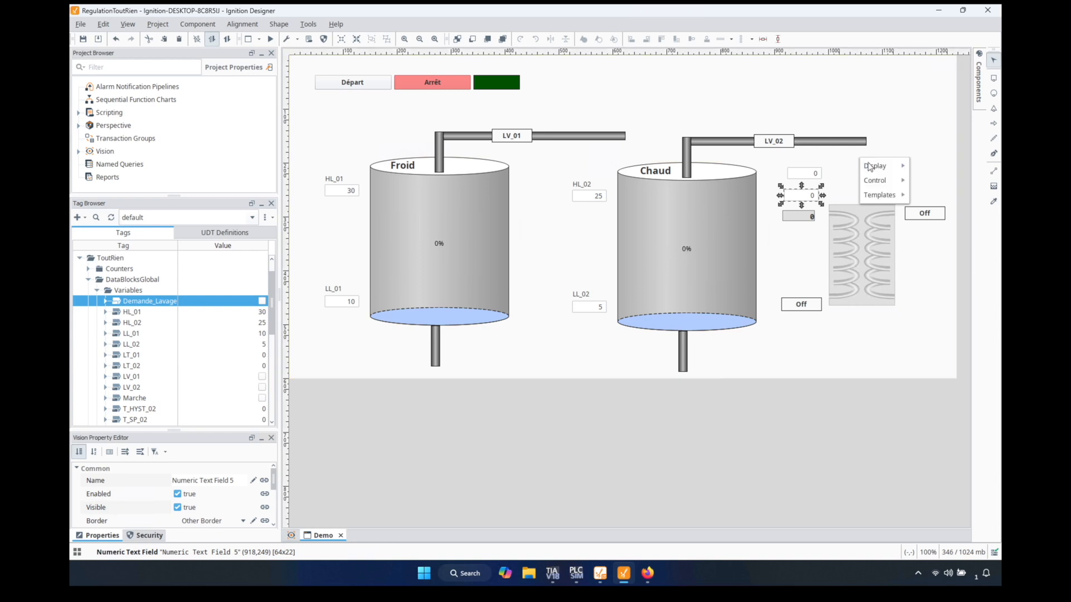
mouse_move(875, 180)
left_click(927, 209)
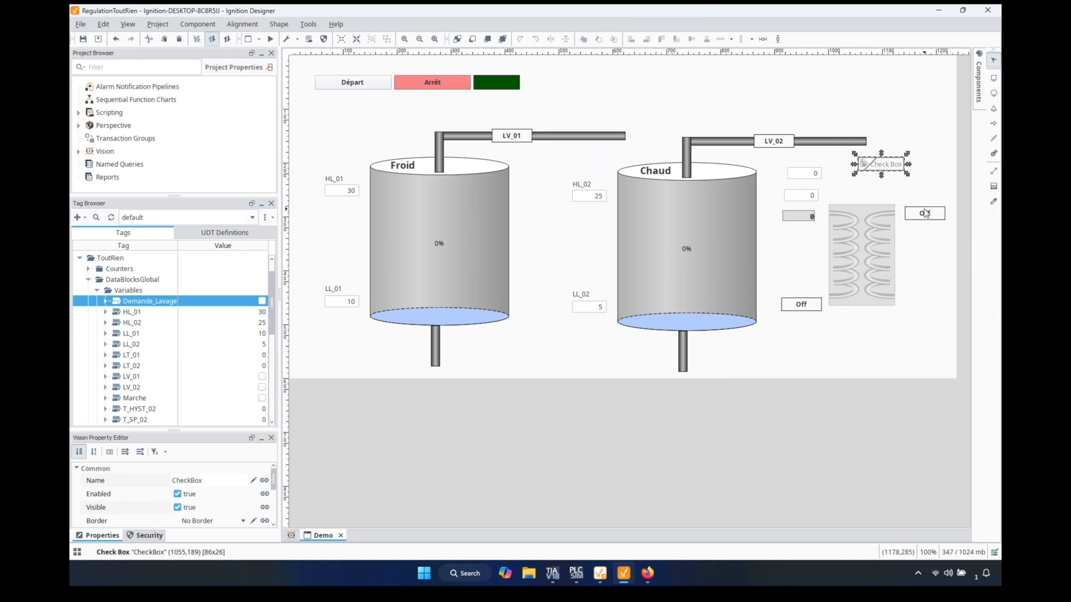
mouse_move(897, 162)
left_mouse_down()
mouse_move(935, 161)
mouse_move(893, 162)
left_mouse_up()
left_click(909, 183)
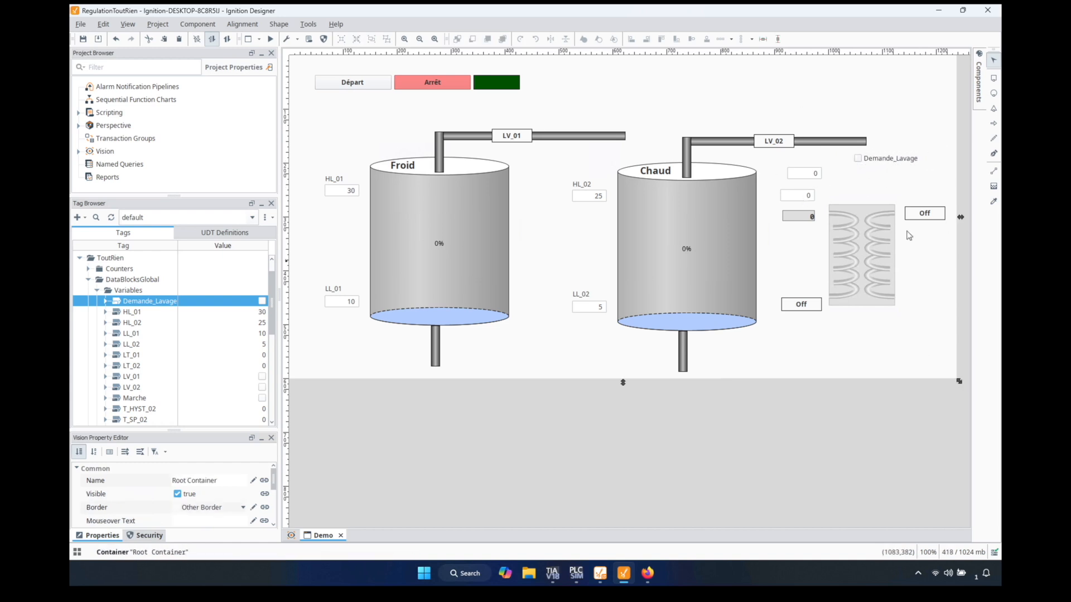
Move the Chaud tank together with its piping, level fields and heat exchanger components closer to the Froid tank.
left_click_drag(942, 371, 574, 151)
left_click_drag(688, 283, 645, 281)
left_click(884, 352)
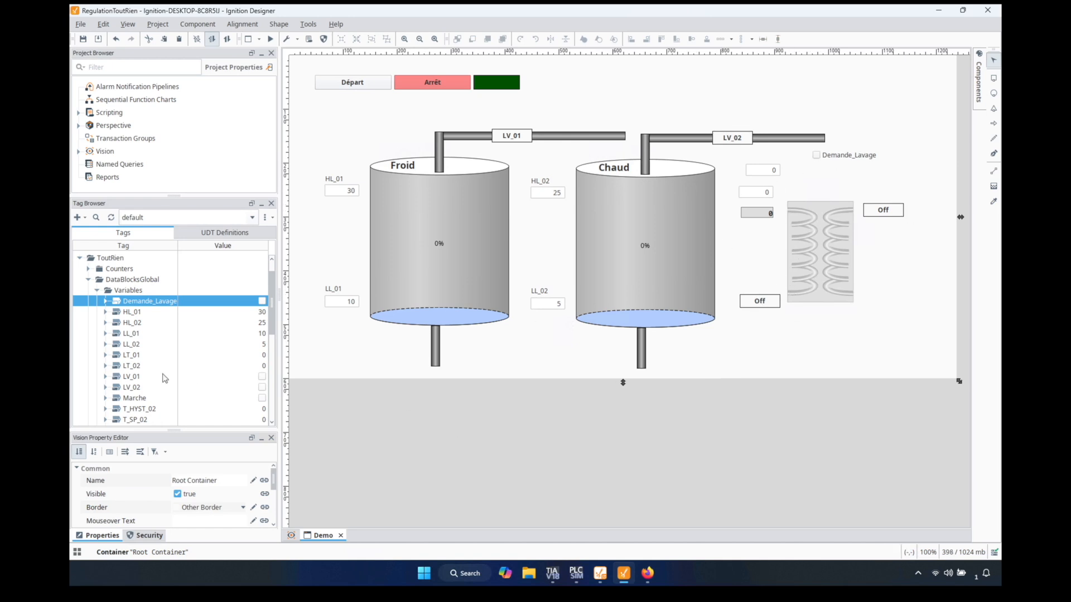
Open the Styles dataset of the indicator near the heat exchanger's lower left corner and set its state 0 text to TP_02.
left_click(763, 304)
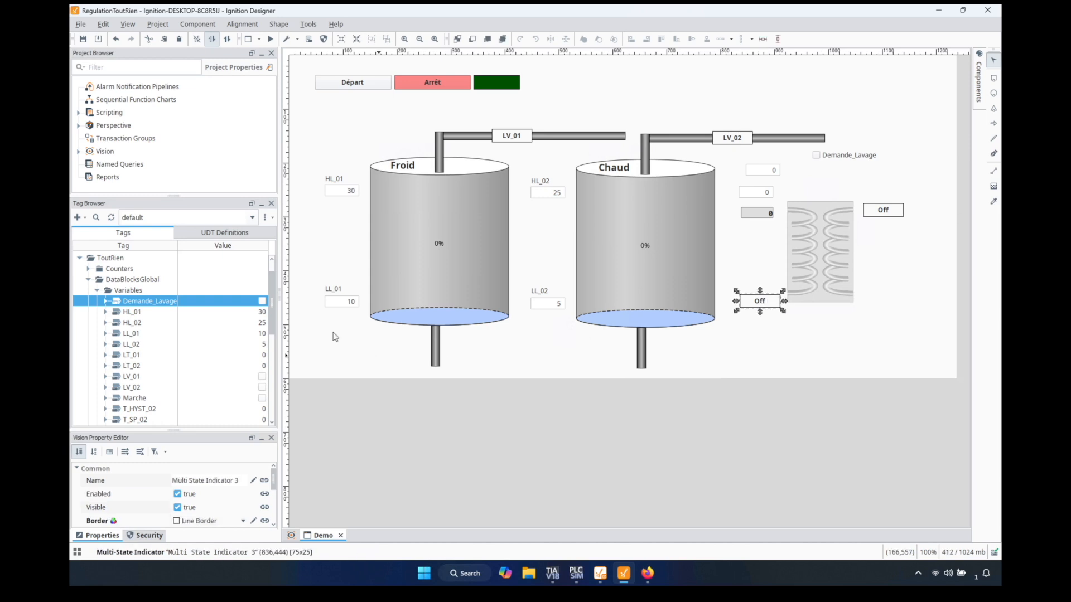
scroll(183, 307, "down", 4)
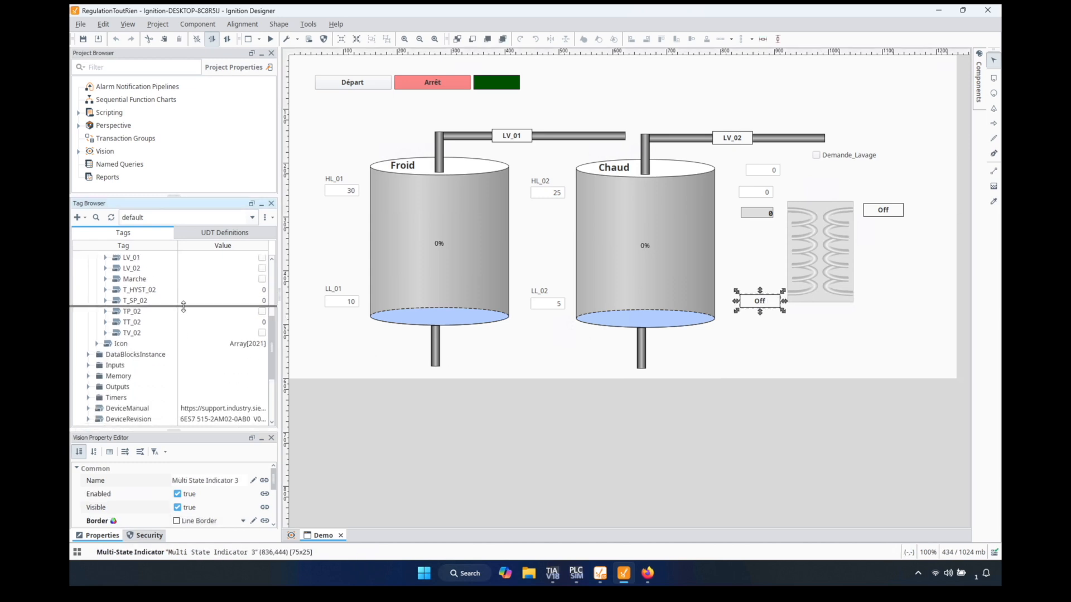
left_click_drag(184, 306, 184, 307)
scroll(273, 414, "down", 3)
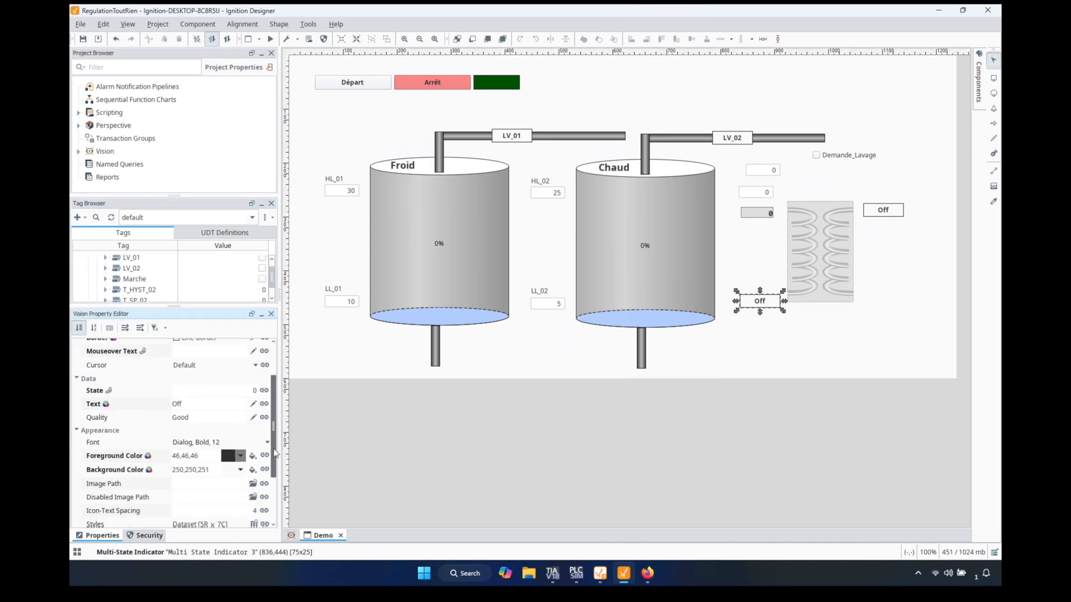
left_click(254, 457)
left_click(627, 210)
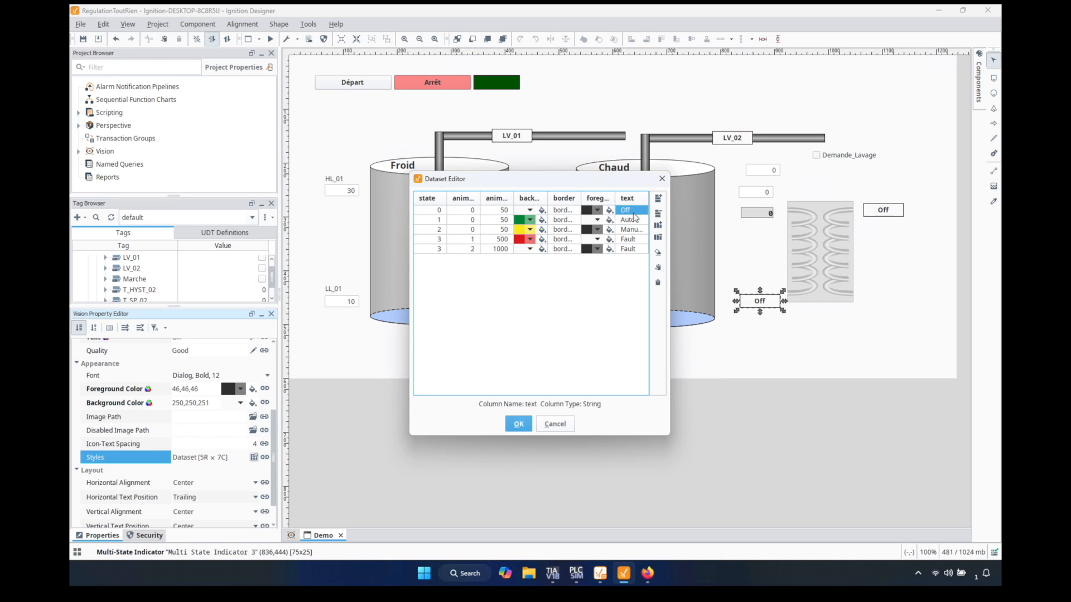
double_click(633, 212)
key("BackSpace")
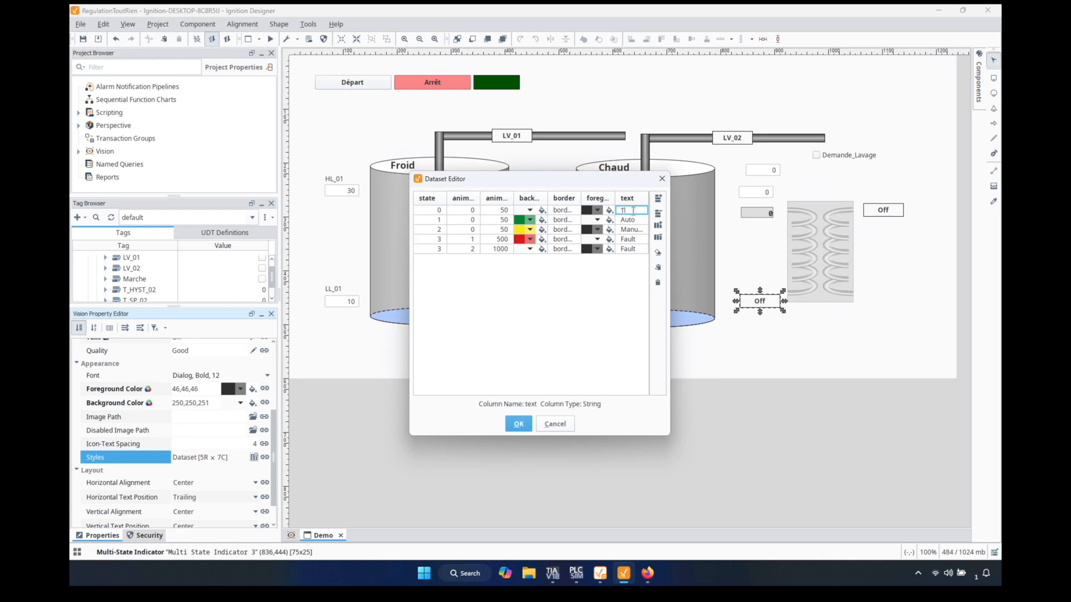
type("TP_02")
key("Return")
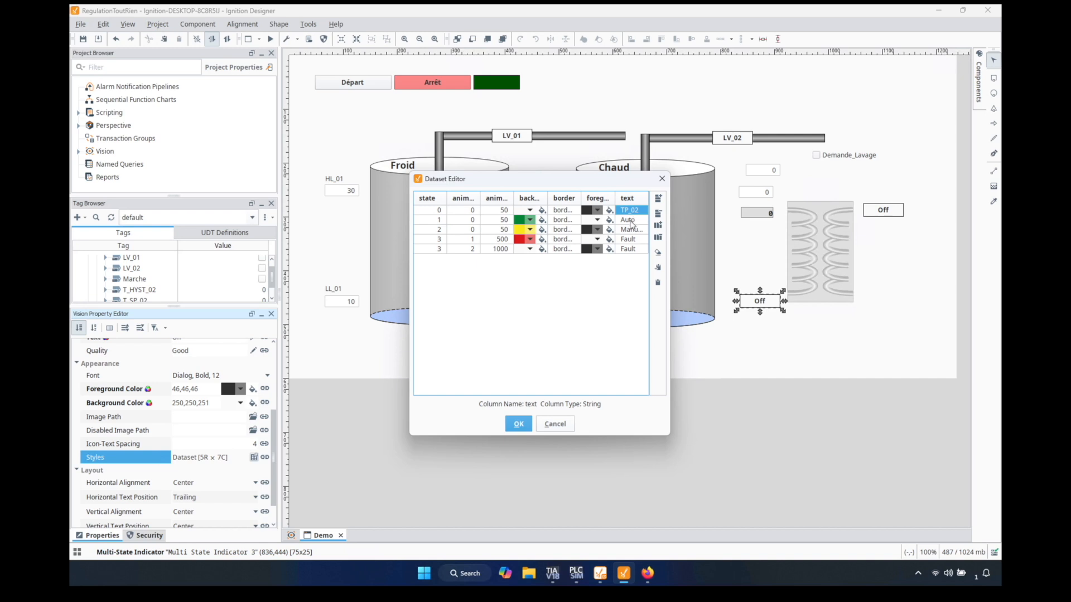
Set the state 1 text of the pump indicator's styles to TP_02 and accept the dataset.
double_click(629, 221)
key("BackSpace")
type("TP_02")
key("Return")
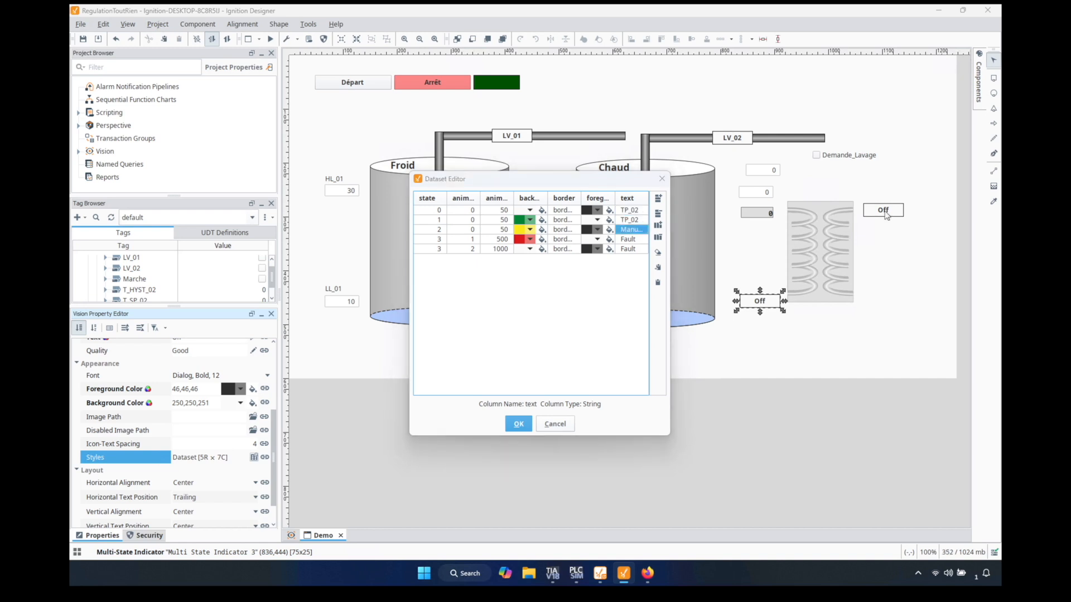
left_click(518, 424)
Set the state 0 and state 1 texts of the indicator beside the heat exchanger's upper right corner to TV_02.
left_click(254, 457)
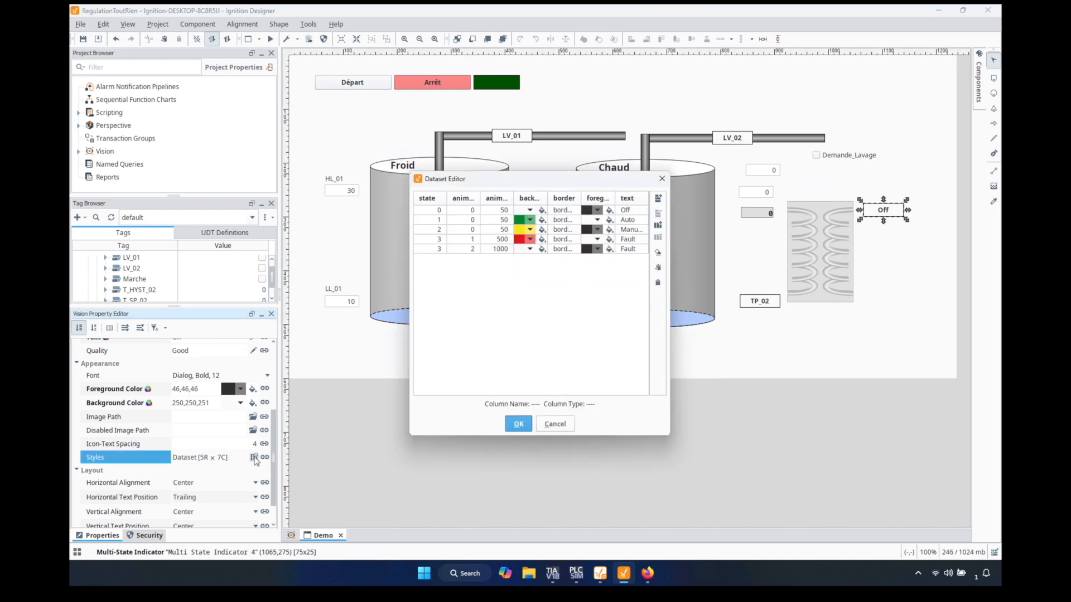
left_click(629, 211)
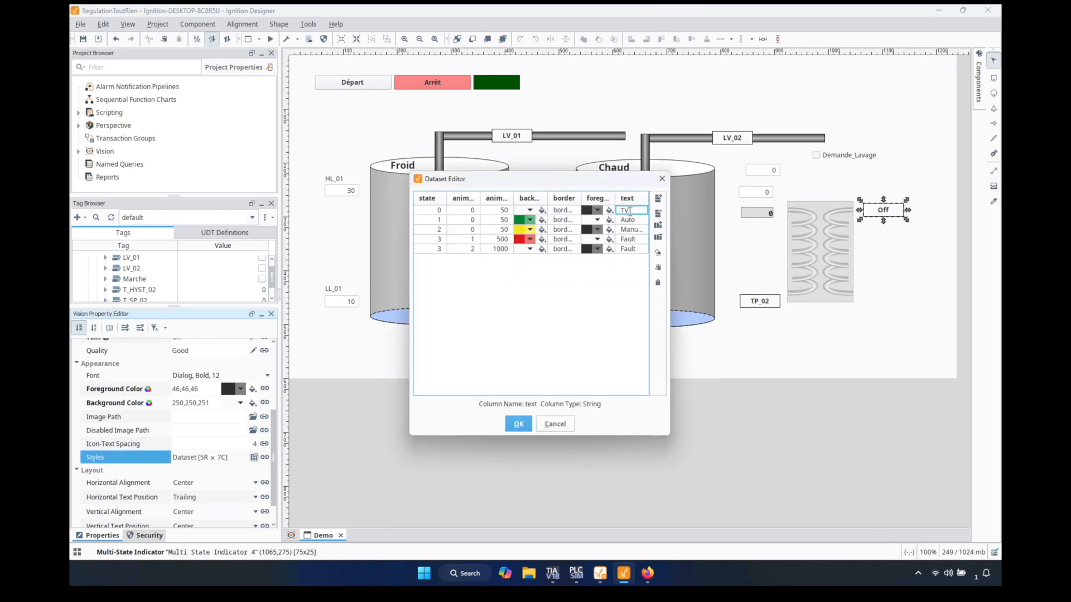
left_click(638, 221)
type("TV_02")
key("Return")
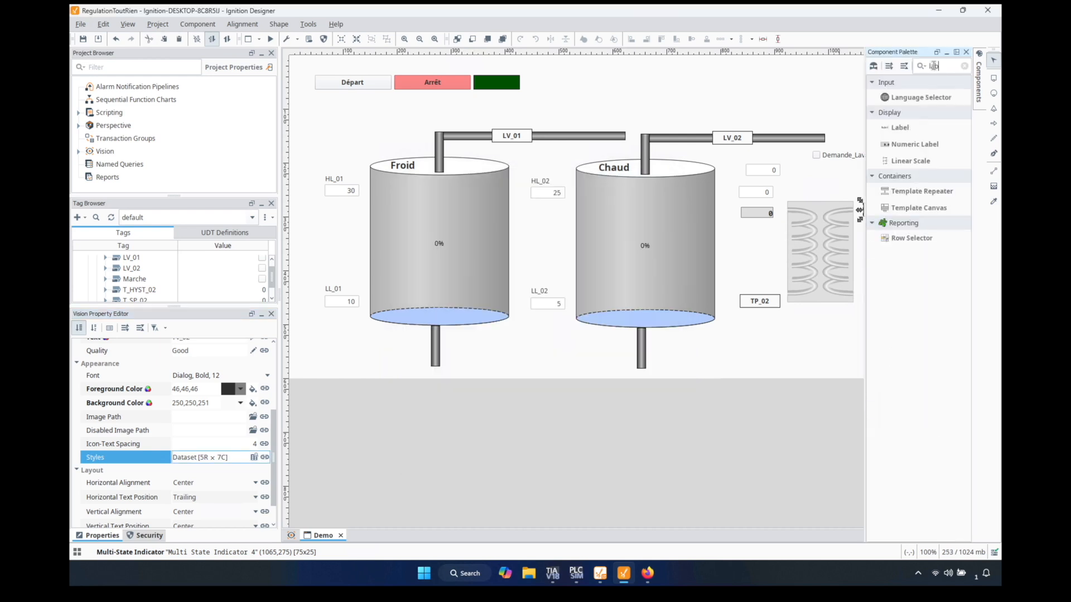
Add a label reading R02_SP beside the upper numeric text field, wide enough for its text, and rearrange the fields beside it.
left_click_drag(900, 127, 766, 163)
double_click(767, 163)
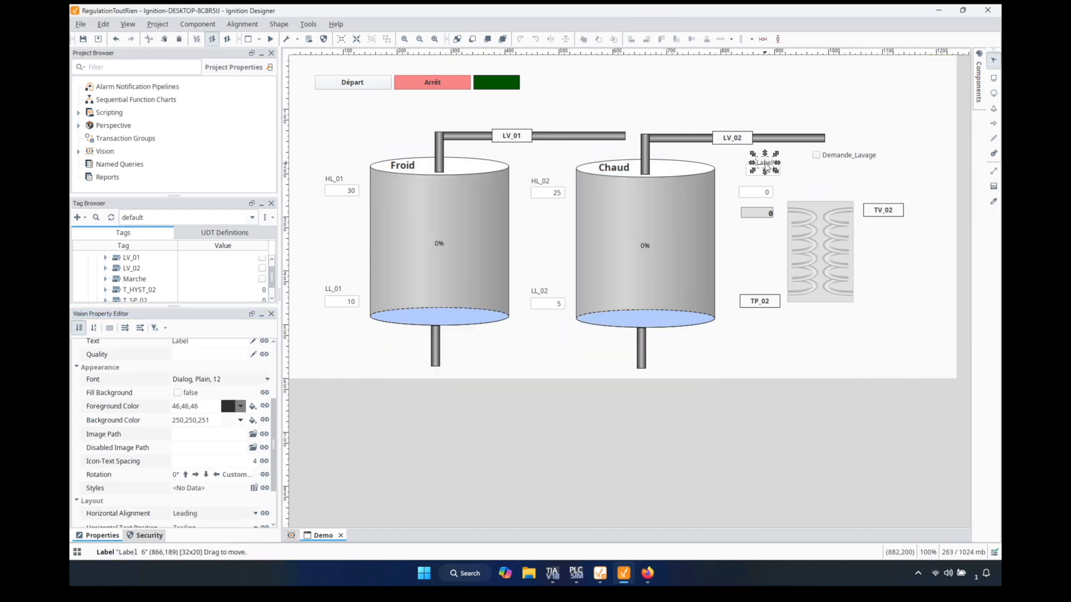
type("R02_SP")
key("Return")
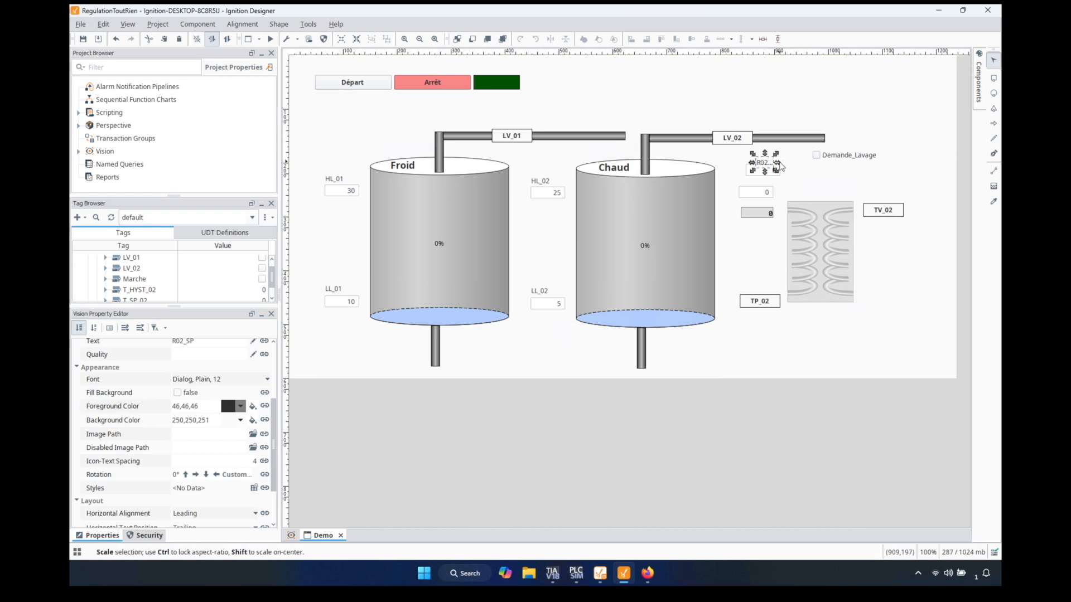
left_click_drag(773, 174, 785, 164)
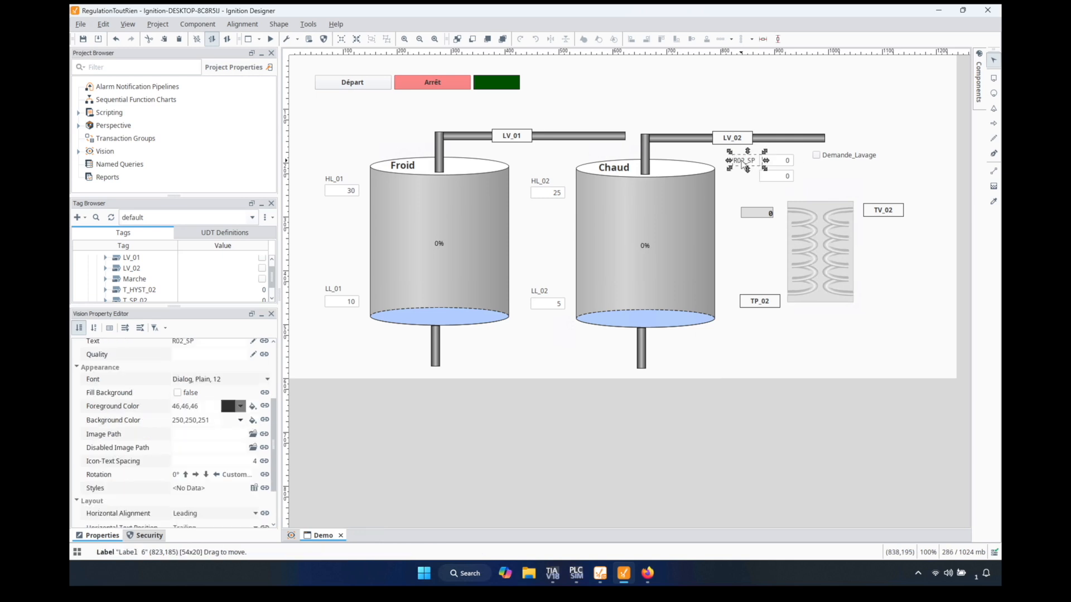
Duplicate the R02_SP label beside the lower numeric text field and change the copy's text to R02_HYST.
key("ctrl+c")
key("ctrl+v")
left_click(731, 172)
double_click(742, 177)
key("BackSpace")
type("HYST")
key("Return")
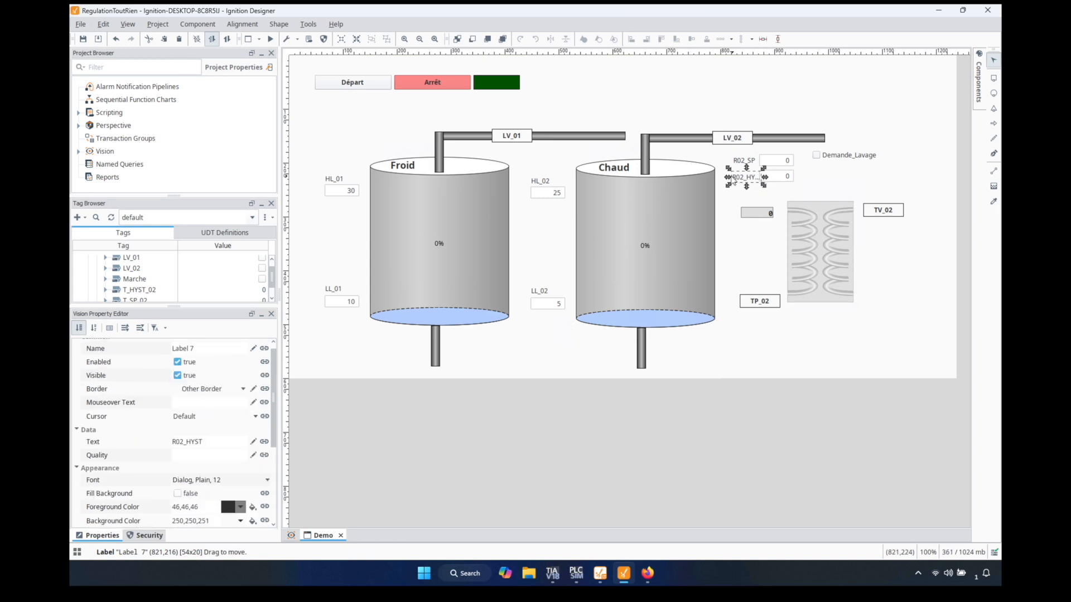
Widen the R02_HYST label to fit its text and stack it vertically with the R02_SP label using a padding of 7.
left_click_drag(728, 178, 722, 162)
left_click(731, 163)
left_click(732, 178)
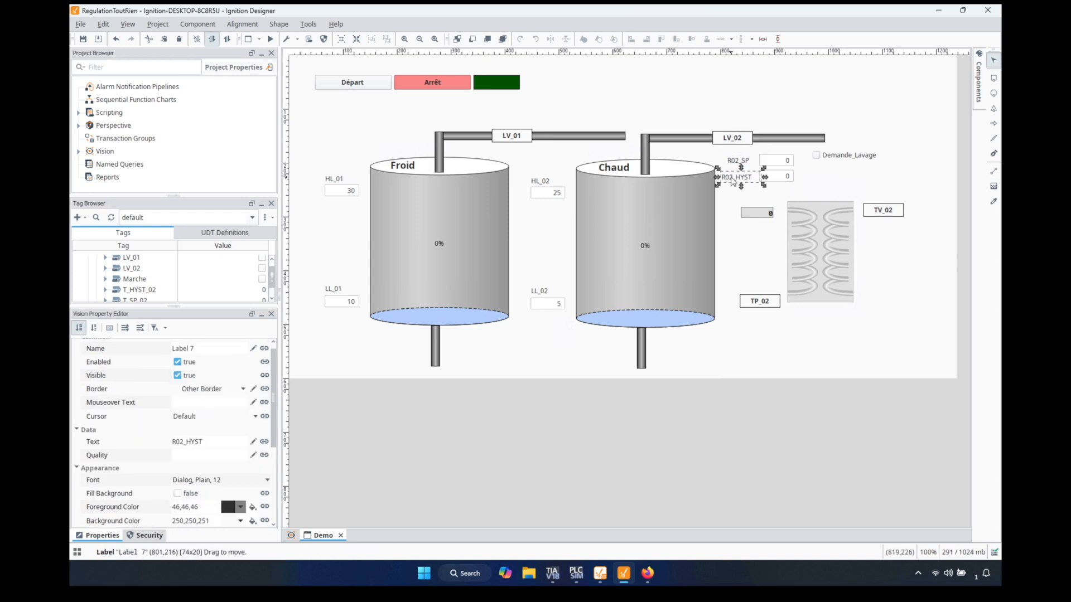
left_click(736, 163, "shift")
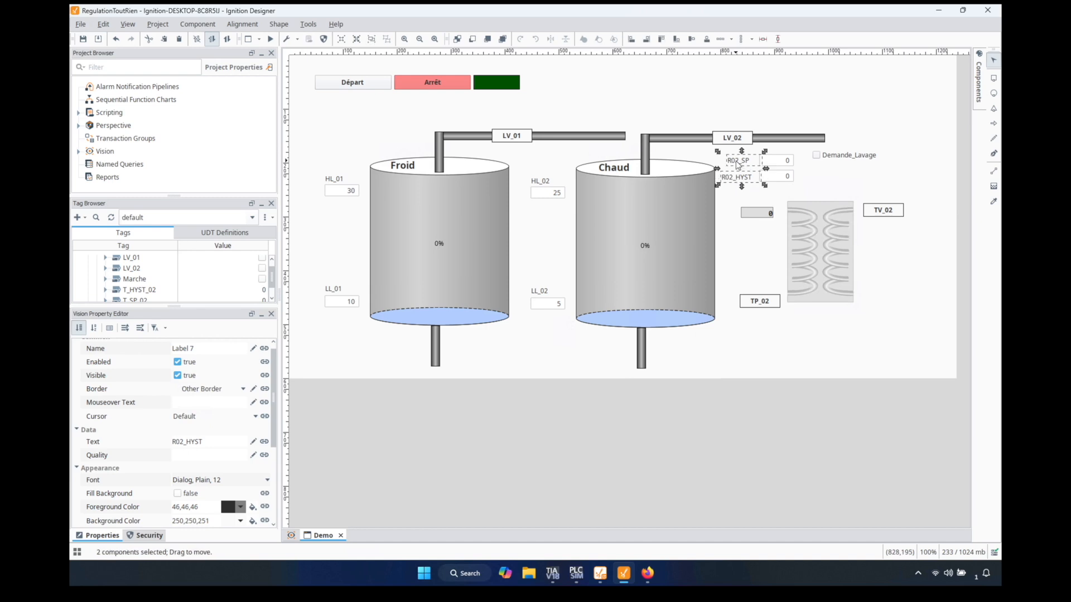
left_click(741, 39)
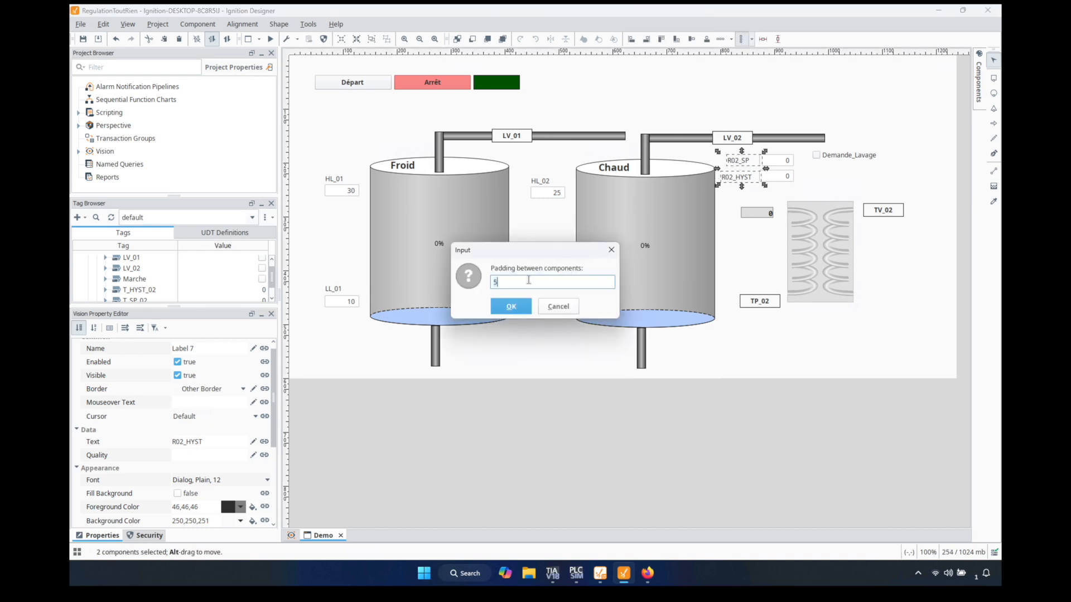
type("7")
key("Return")
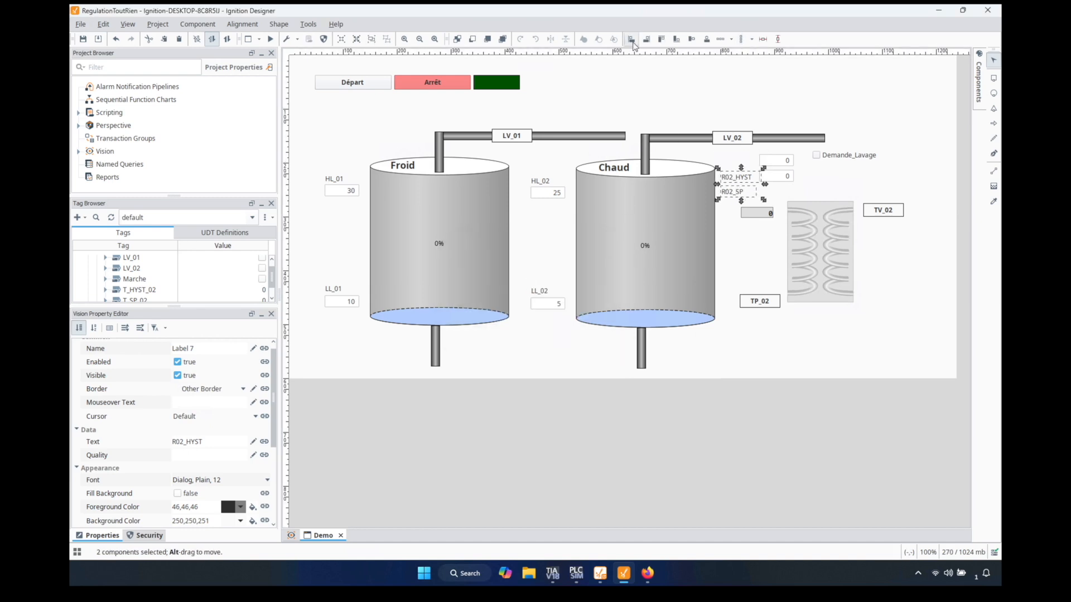
Move the two numeric text fields together so they line up beside the R02_HYST and R02_SP labels.
left_click(779, 177)
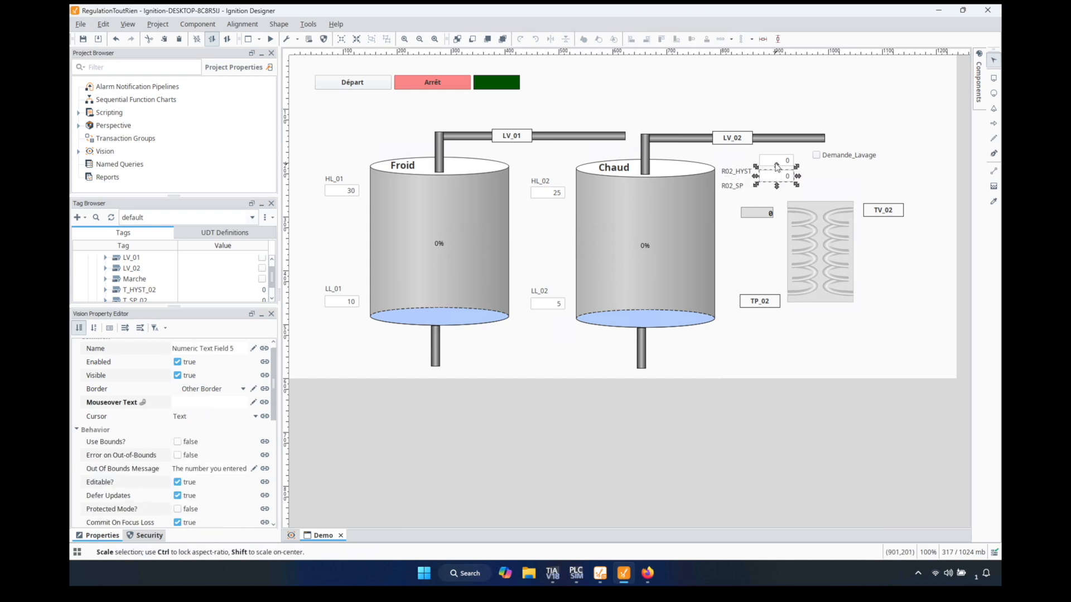
left_click(775, 162, "shift")
left_click_drag(770, 172, 767, 184)
left_click(750, 204)
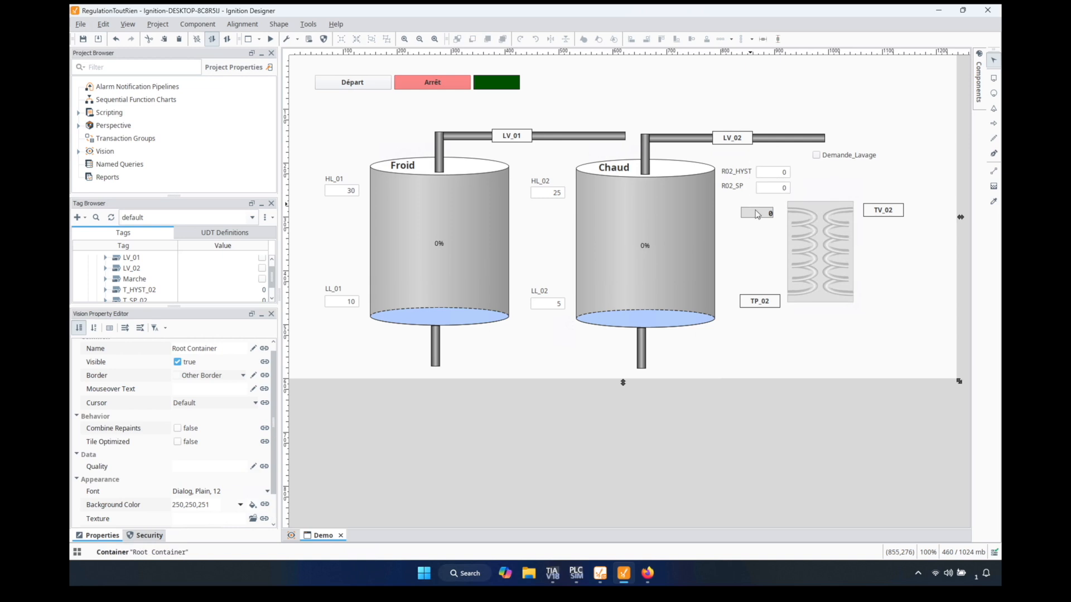
Duplicate the R02_SP label above the grey numeric label near the heat exchanger and change the copy's text to TT_02.
left_click(735, 174)
key("ctrl+c")
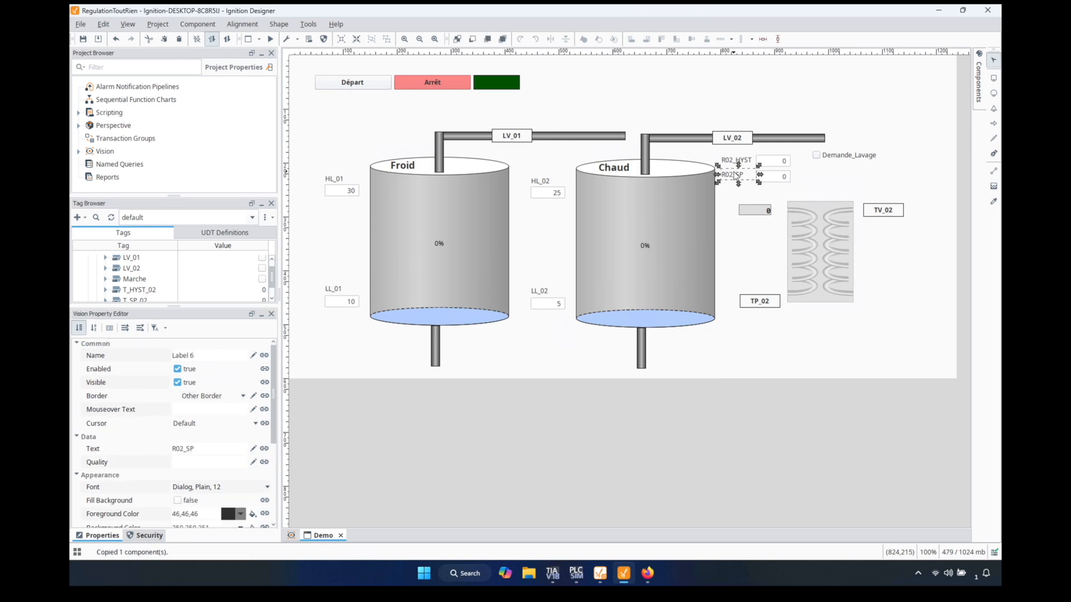
key("ctrl+v")
left_click(739, 190)
double_click(753, 194)
type("TT")
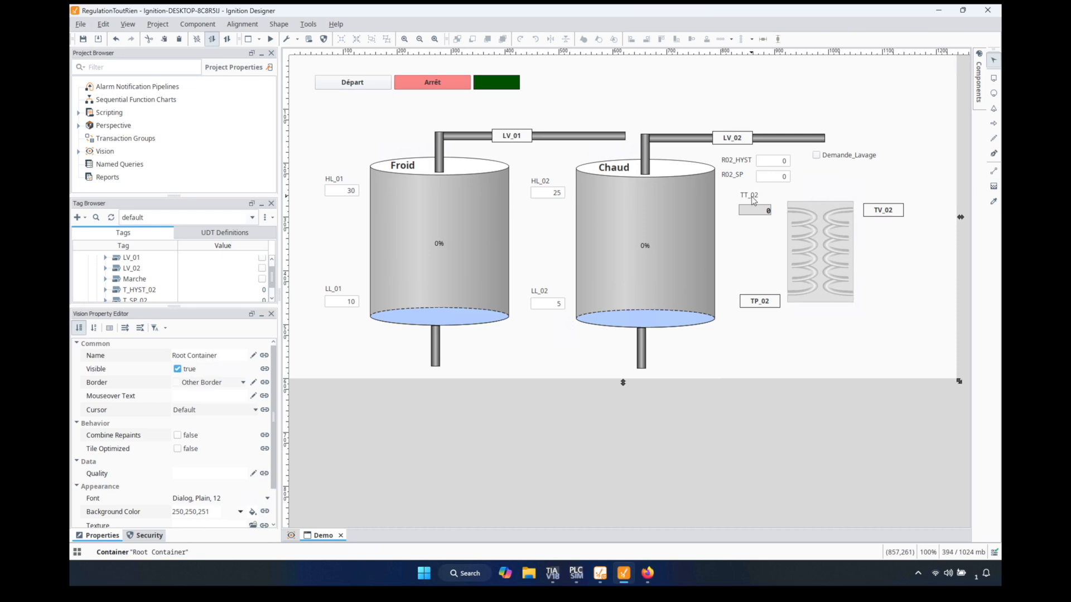
Adjust the TT_02 label's position just above its numeric display and move the TP_02 indicator slightly away from the heat exchanger.
left_click_drag(753, 202, 757, 205)
left_click_drag(757, 305, 748, 299)
left_click(800, 250)
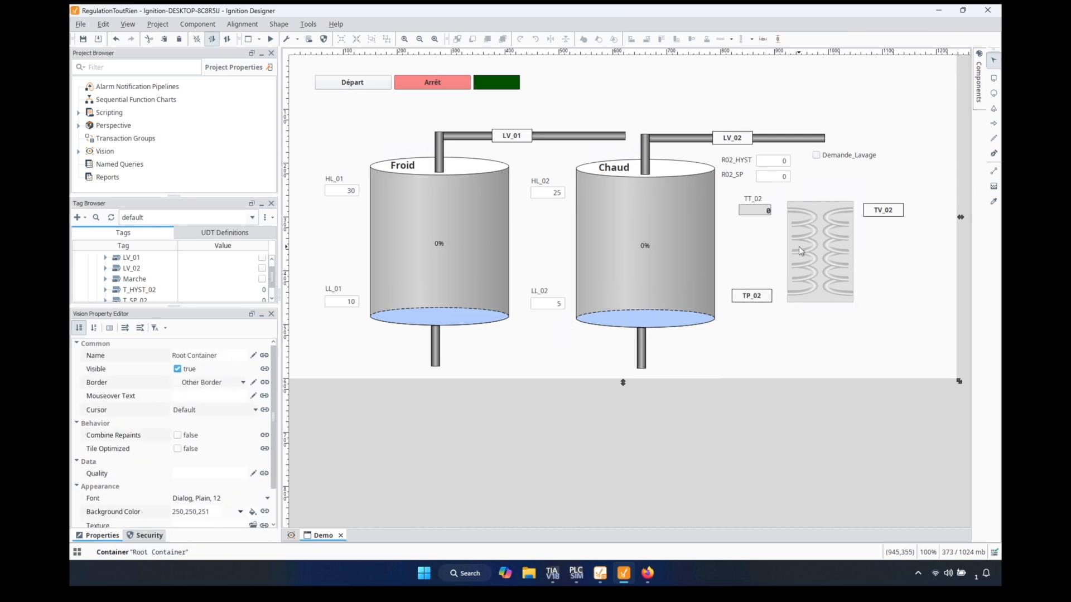
Duplicate the horizontal LV_02 pipe, place the copy across the upper part of the heat exchanger and lengthen it beyond TV_02.
left_click(782, 140)
key("ctrl+c")
key("ctrl+v")
left_click_drag(806, 212, 761, 211)
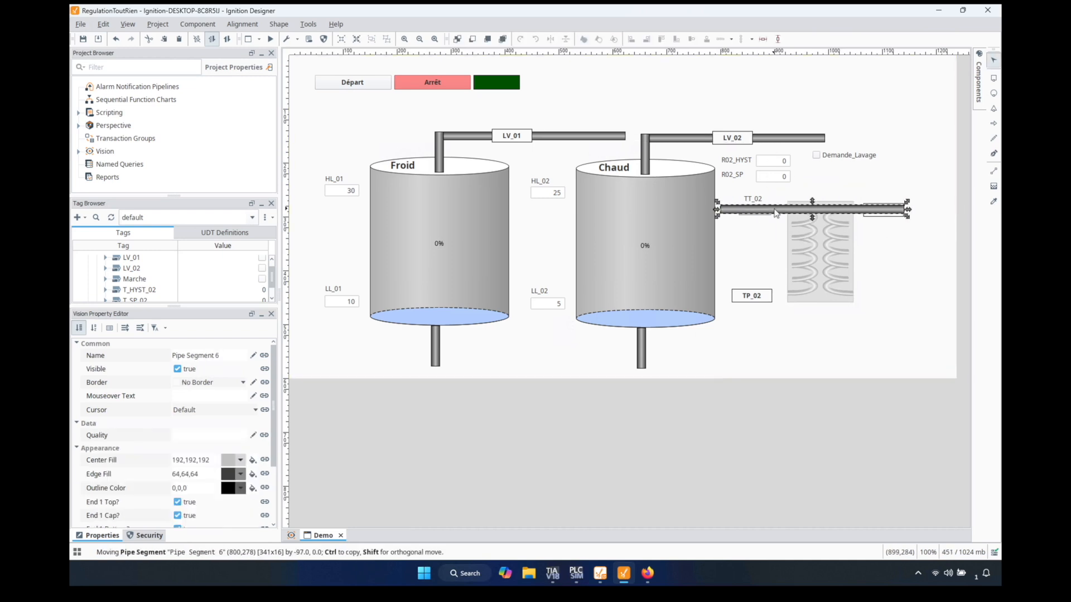
mouse_move(907, 210)
left_mouse_down()
mouse_move(946, 209)
mouse_move(907, 215)
left_mouse_up()
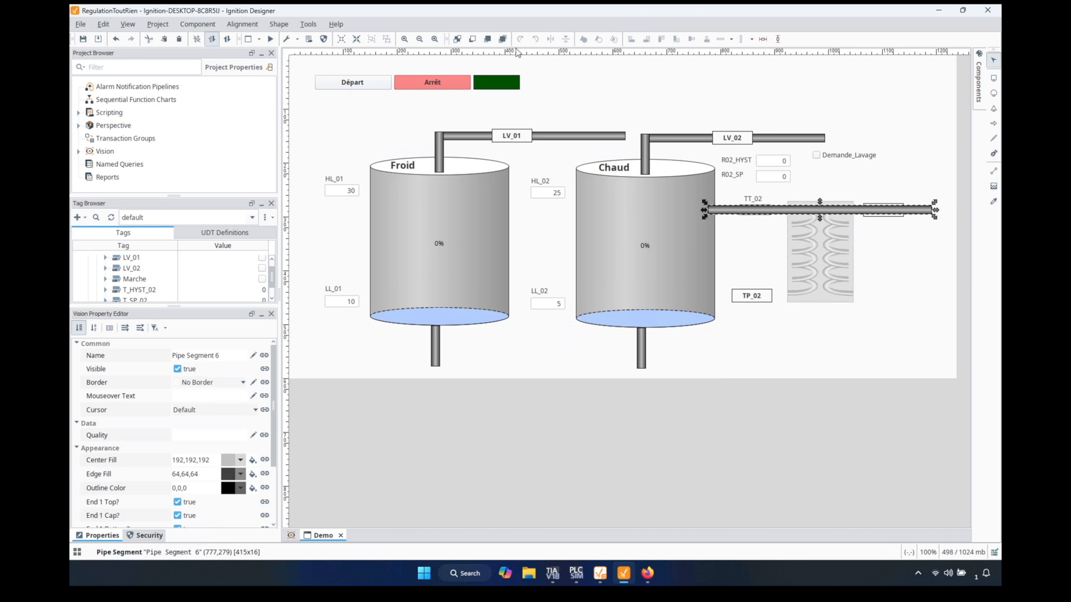
Send the new upper pipe behind the other components and set its edge fill to red 255,71,71.
left_click(458, 40)
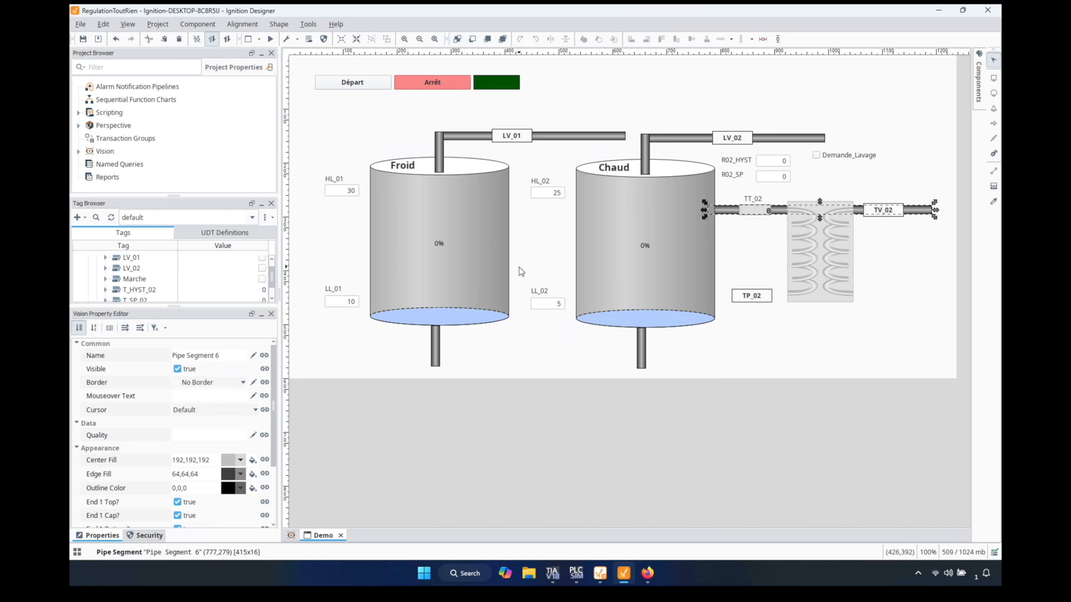
left_click(240, 475)
left_click(239, 496)
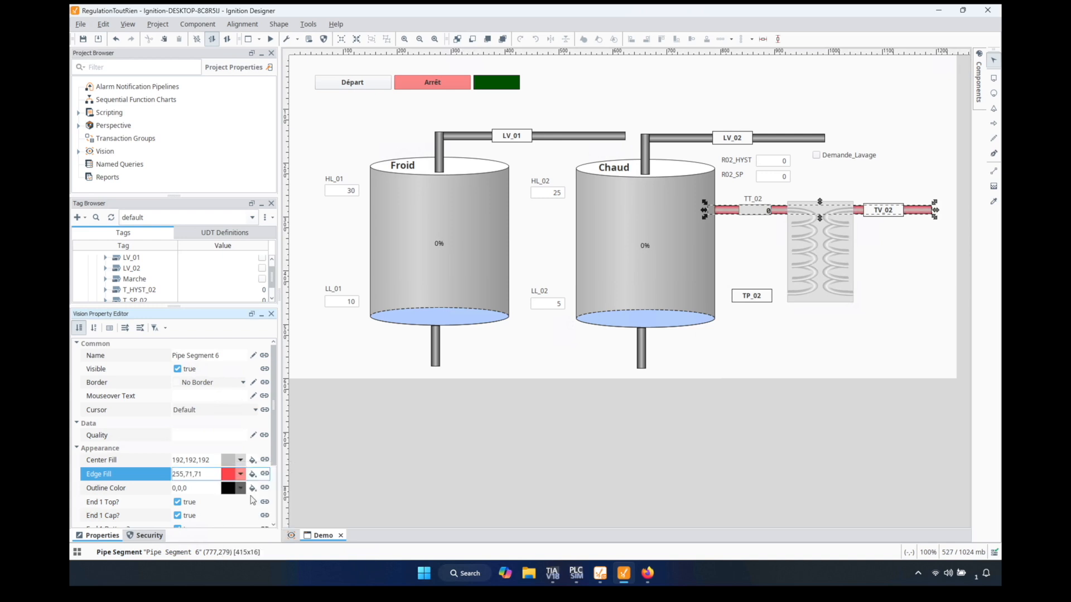
Duplicate the red pipe, place the copy across the lower part of the heat exchanger at TP_02 and send it to the back.
left_click(793, 247)
left_click(781, 212)
key("ctrl+c")
key("ctrl+v")
left_click(728, 295)
left_click_drag(890, 302, 871, 297)
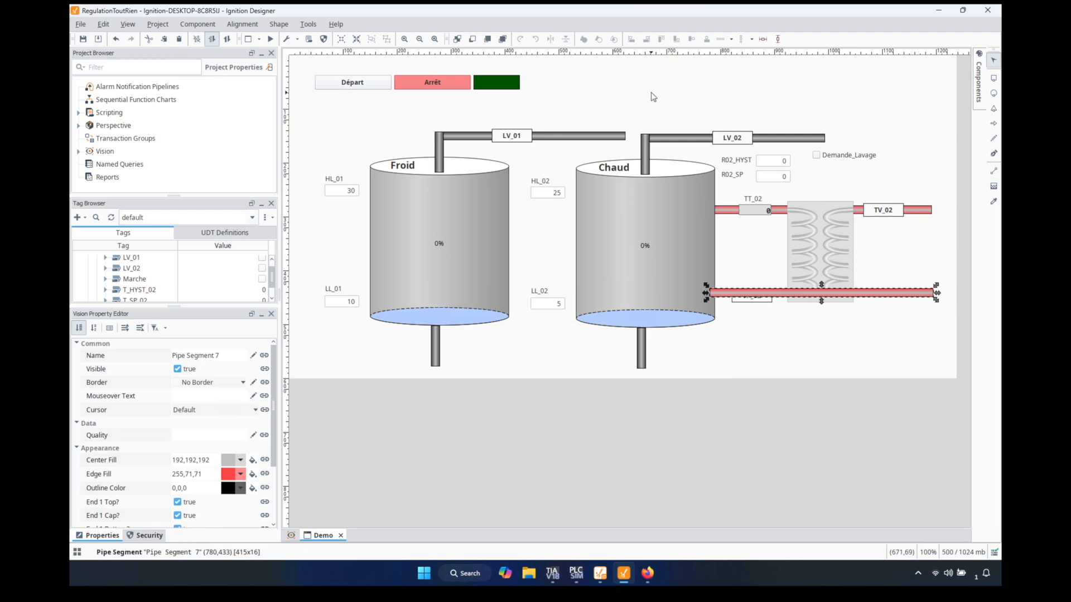
left_click(457, 40)
Align the TP_02 indicator and the lower red pipe so the indicator is vertically centred on the pipe.
left_click(749, 297)
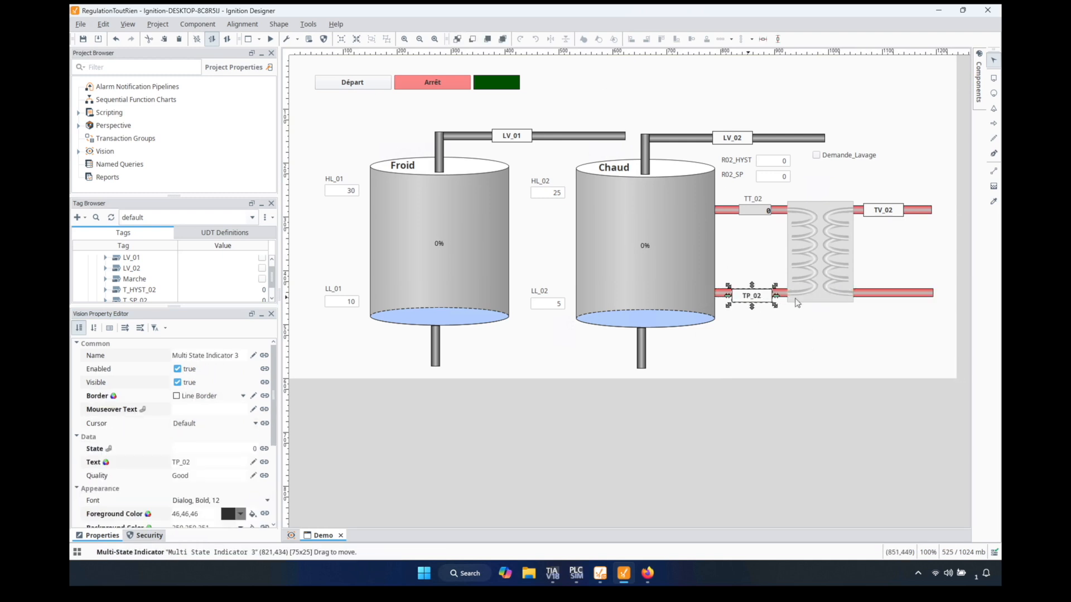
left_click(870, 294, "shift")
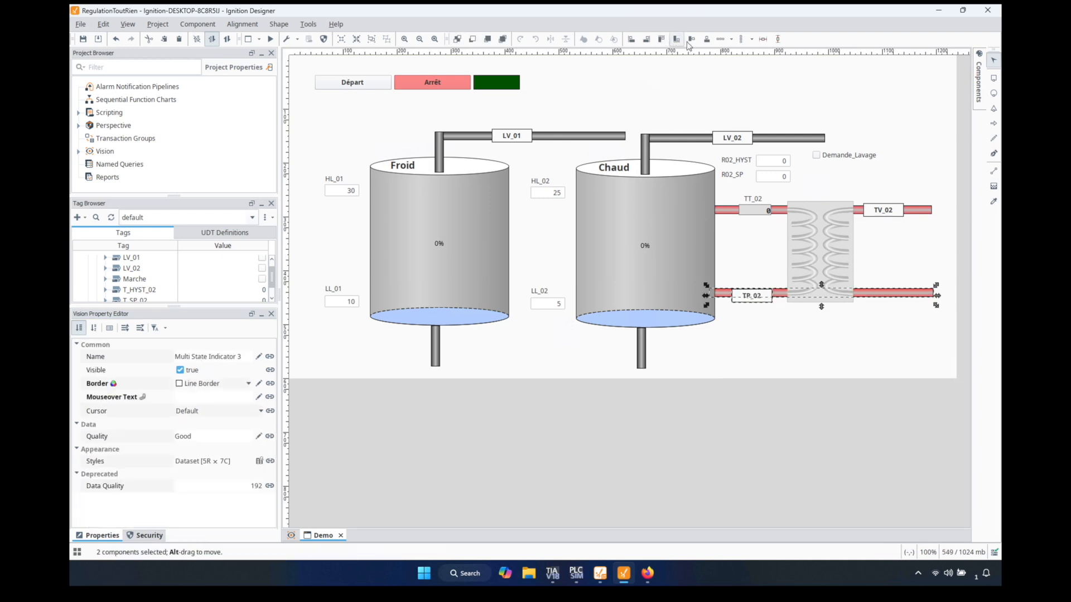
key("Up")
key("Up")
key("Up")
key("Up")
key("Up")
Centre the TT_02 numeric display and TV_02 indicator on the upper red pipe, and line up TP_02 beneath the display.
left_click(778, 211)
left_click(753, 212, "shift")
left_click(890, 212, "shift")
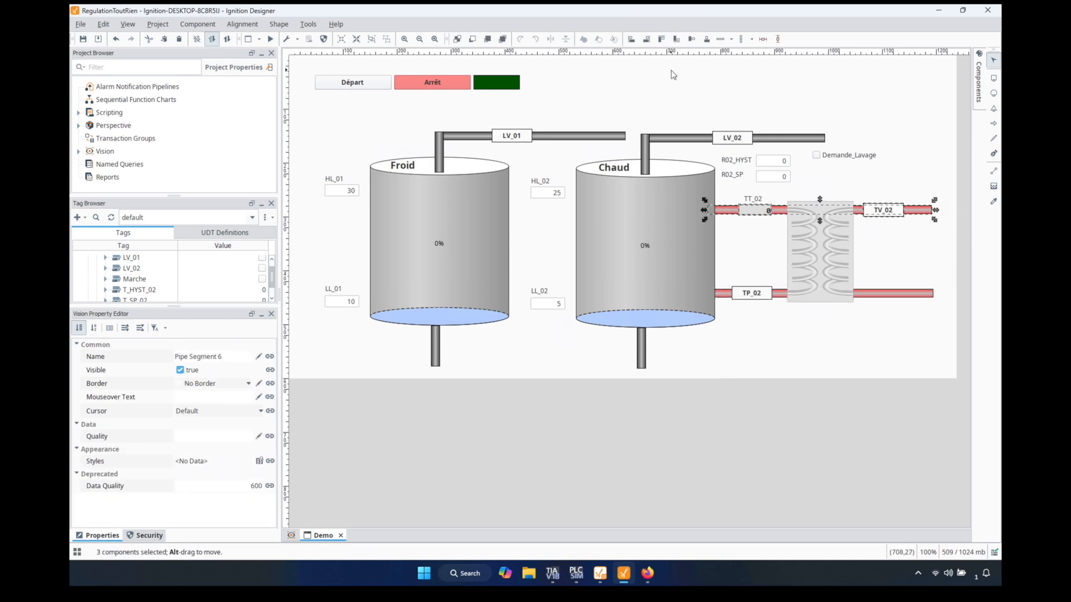
left_click(692, 40)
left_click(747, 210)
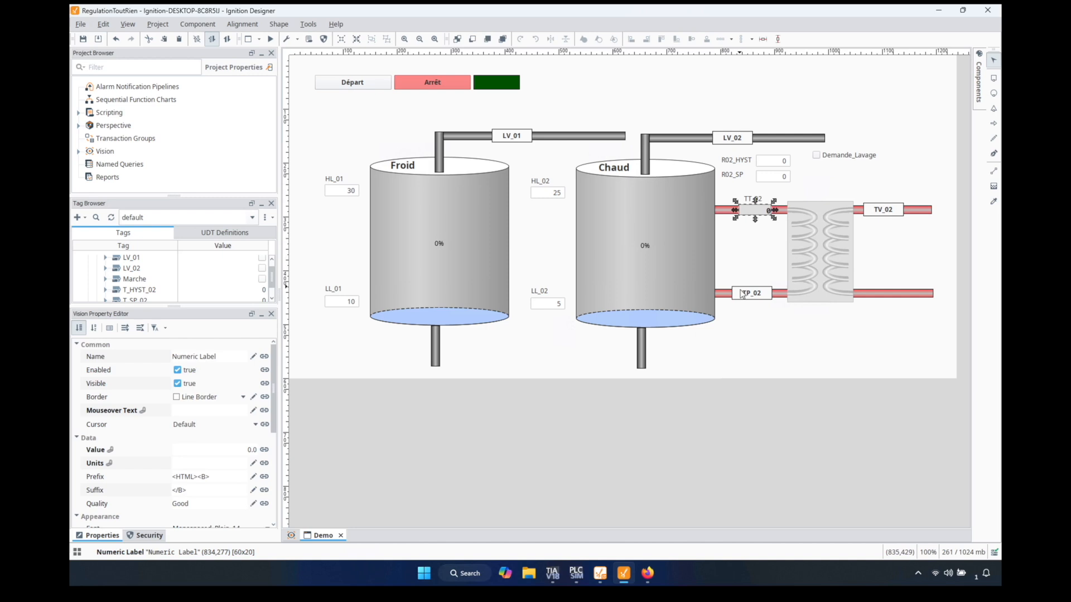
left_click(764, 265)
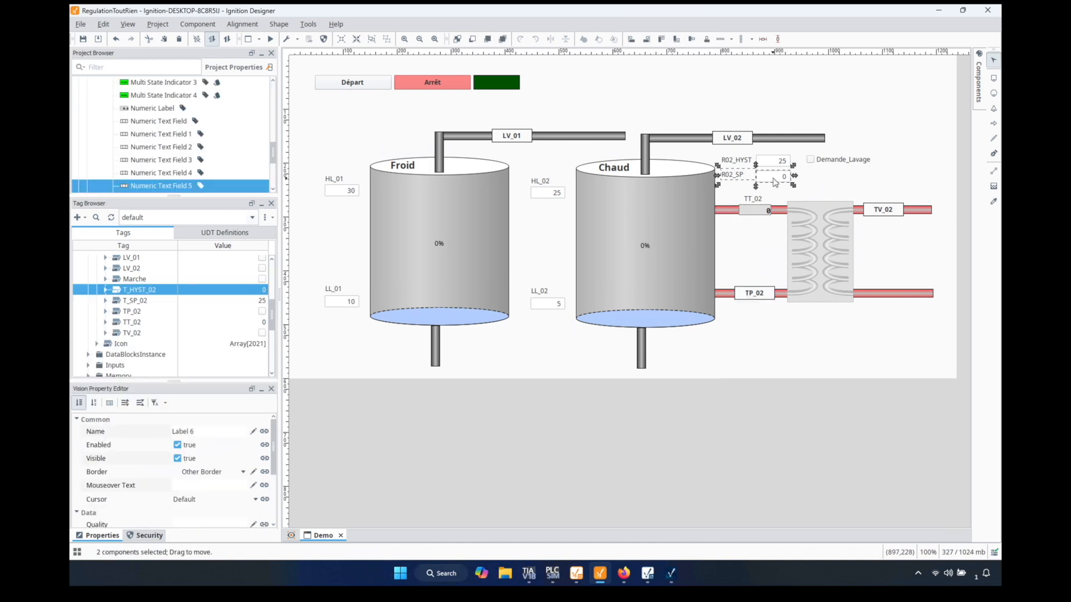
Swap the two setting rows so the R02_SP label and its field sit above the R02_HYST label and its field.
left_click_drag(775, 183, 775, 100)
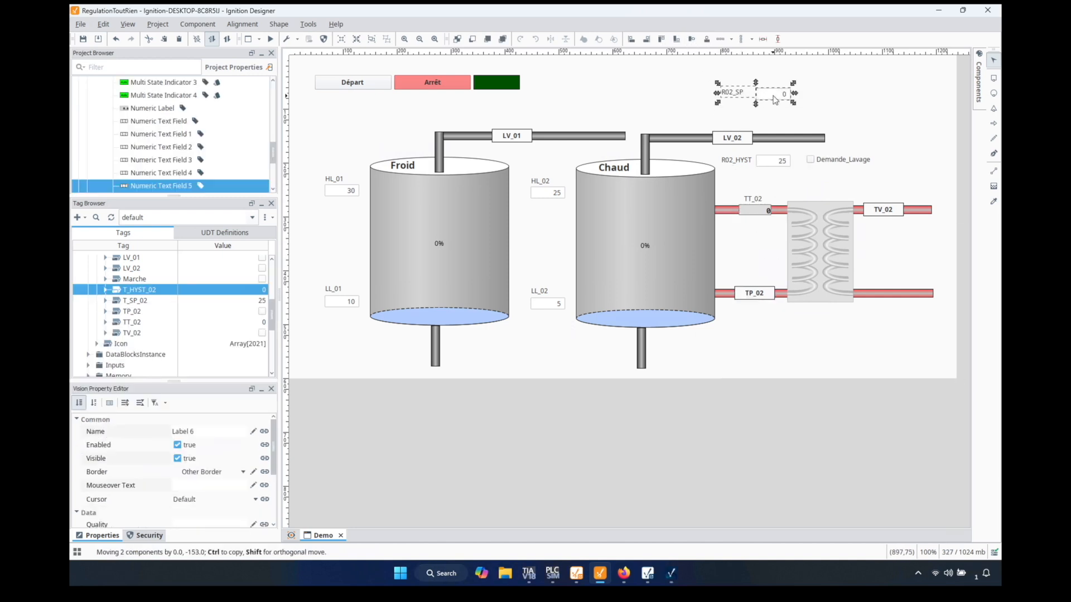
left_click(796, 177)
left_click_drag(797, 177, 772, 188)
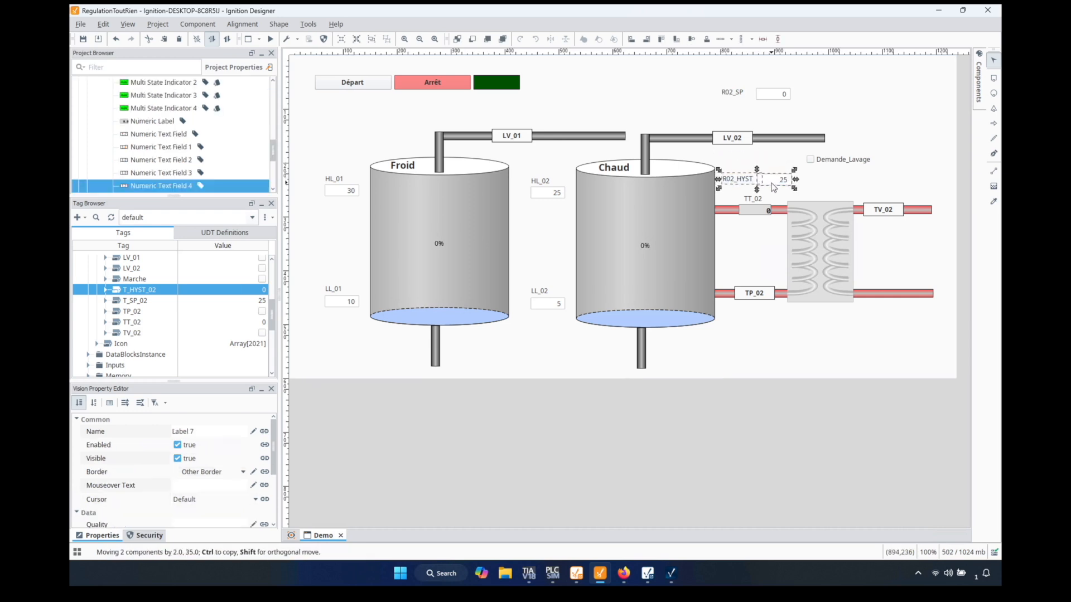
left_click(767, 96)
left_click_drag(767, 96, 770, 170)
Stack the R02_SP and R02_HYST labels vertically with a padding of 7.
left_click(736, 179)
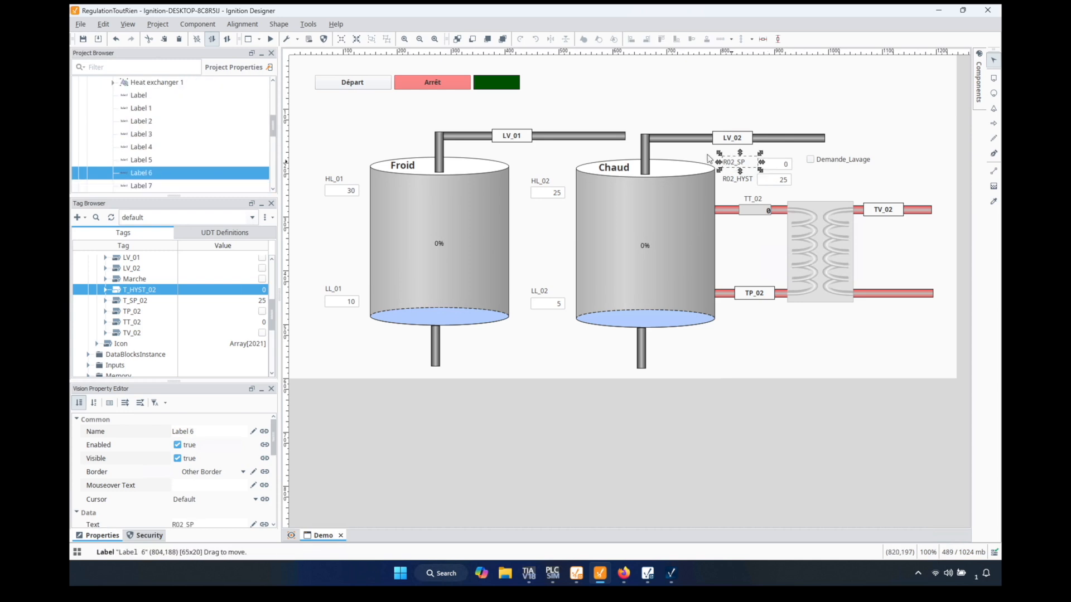
left_click(733, 163, "shift")
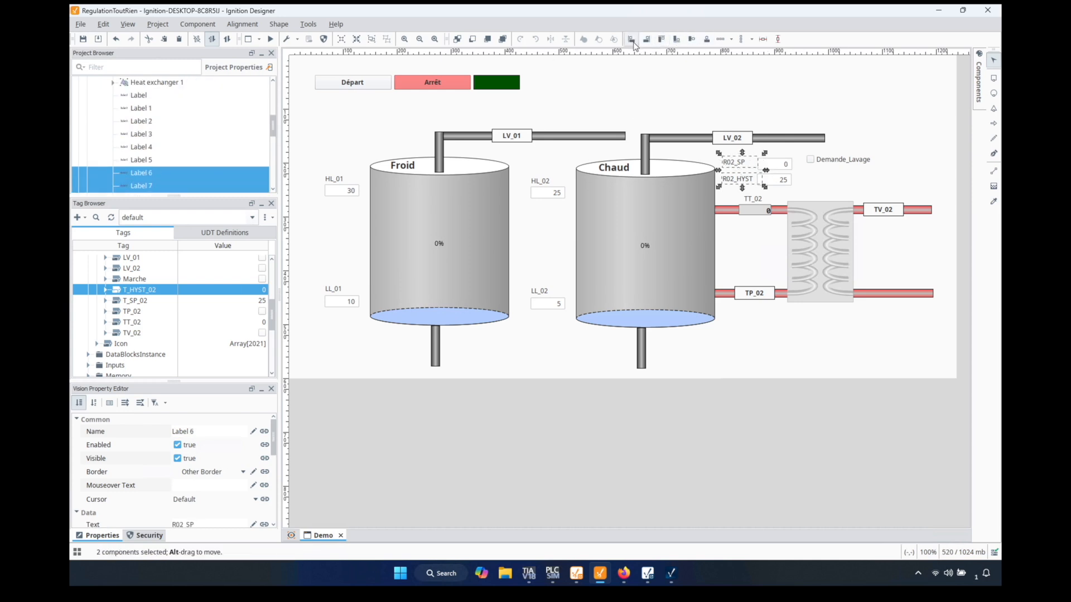
left_click(740, 40)
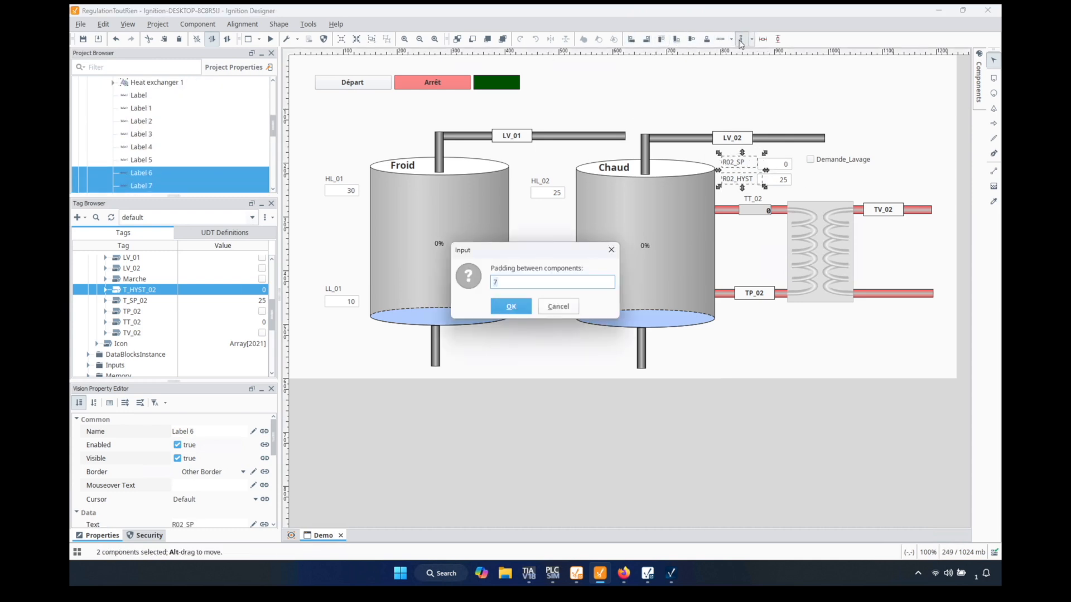
key("Return")
Stack the R02_SP and R02_HYST numeric text fields vertically so they line up beside their labels.
left_click(780, 195)
left_click_drag(777, 169, 775, 169)
left_click(776, 180, "shift")
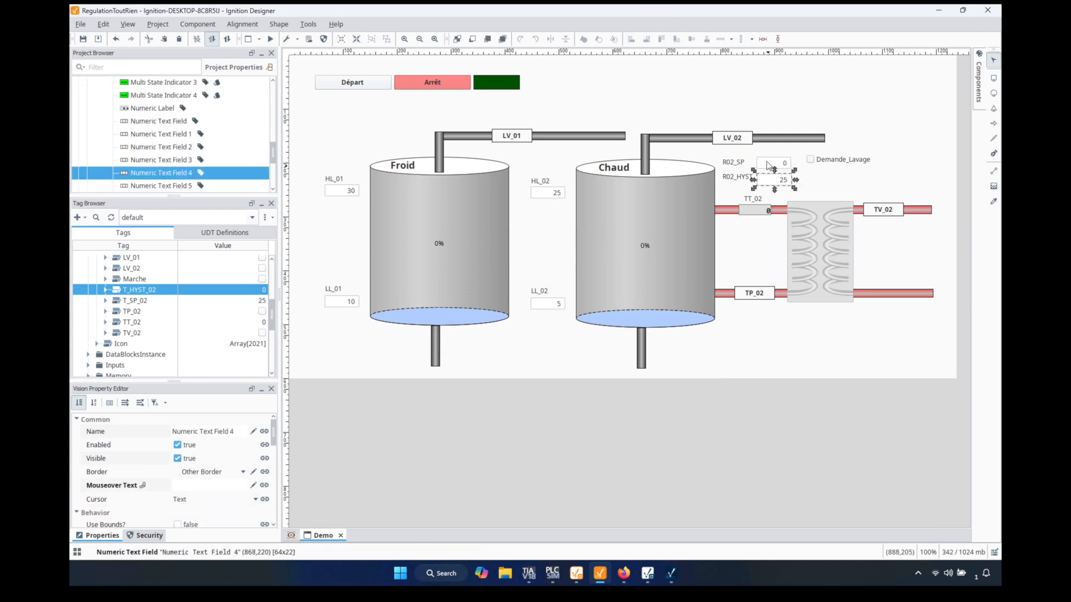
left_click(740, 40)
left_click(517, 300)
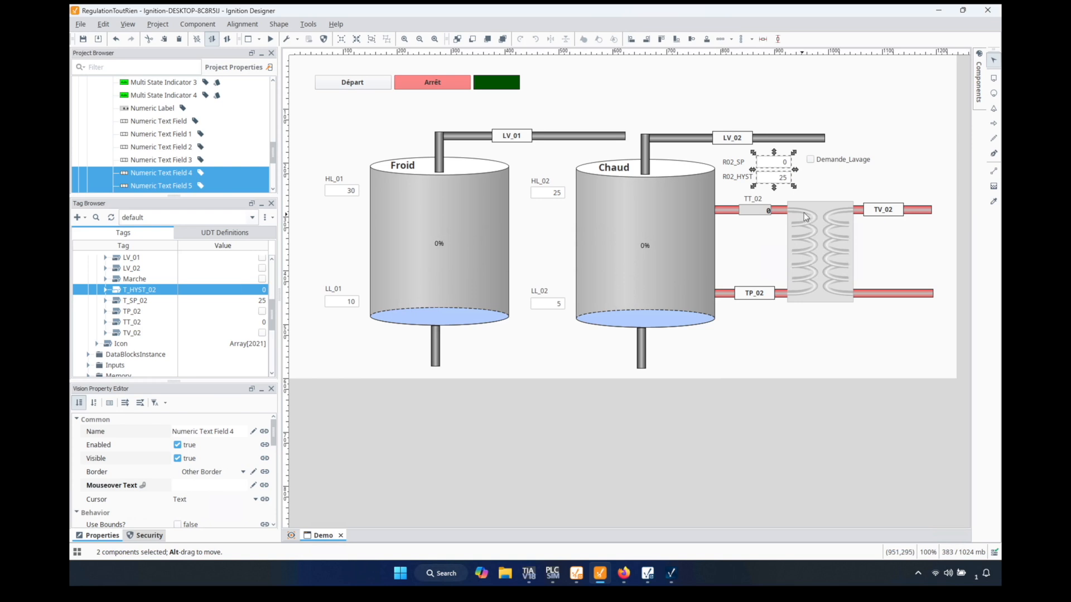
left_click(823, 184)
Switch to the running Vision client and load the available project update.
left_click(671, 574)
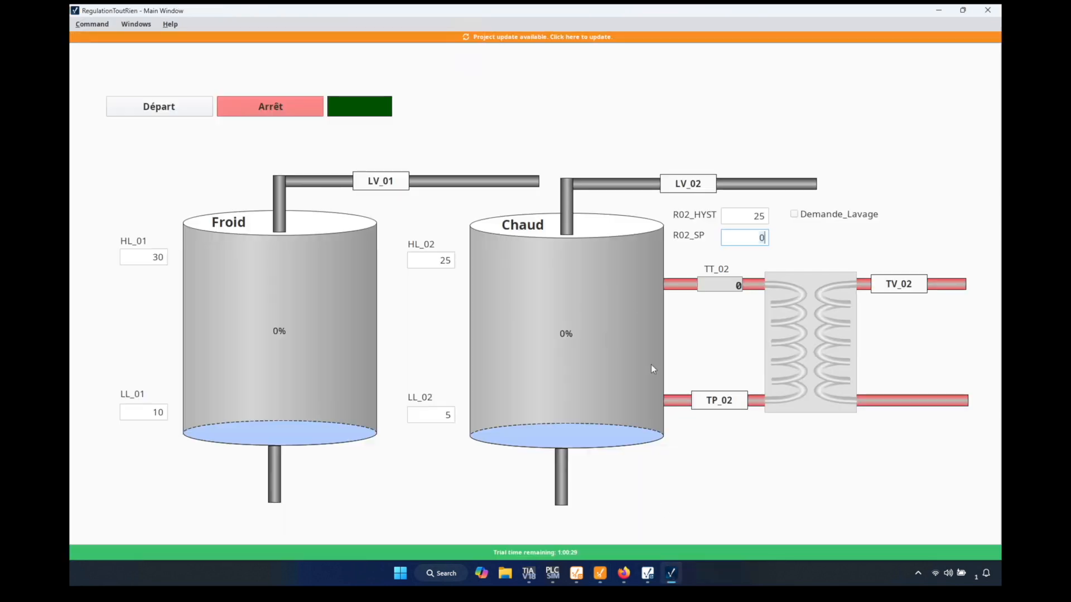
left_click(504, 324)
Set R02_SP to 25 and R02_HYST to 15 in the client.
left_click(757, 216)
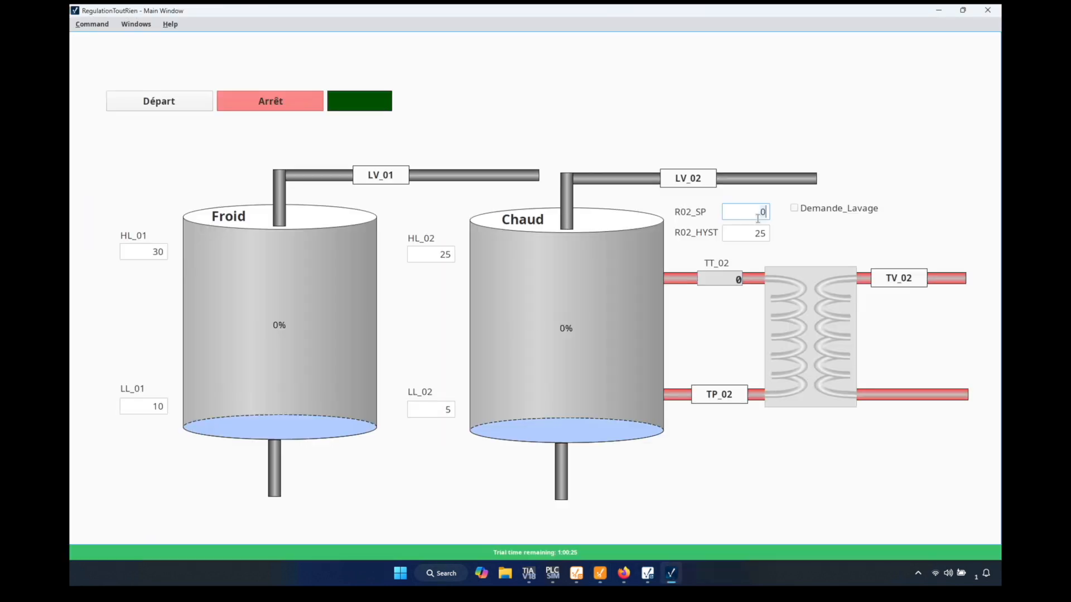
key("Tab")
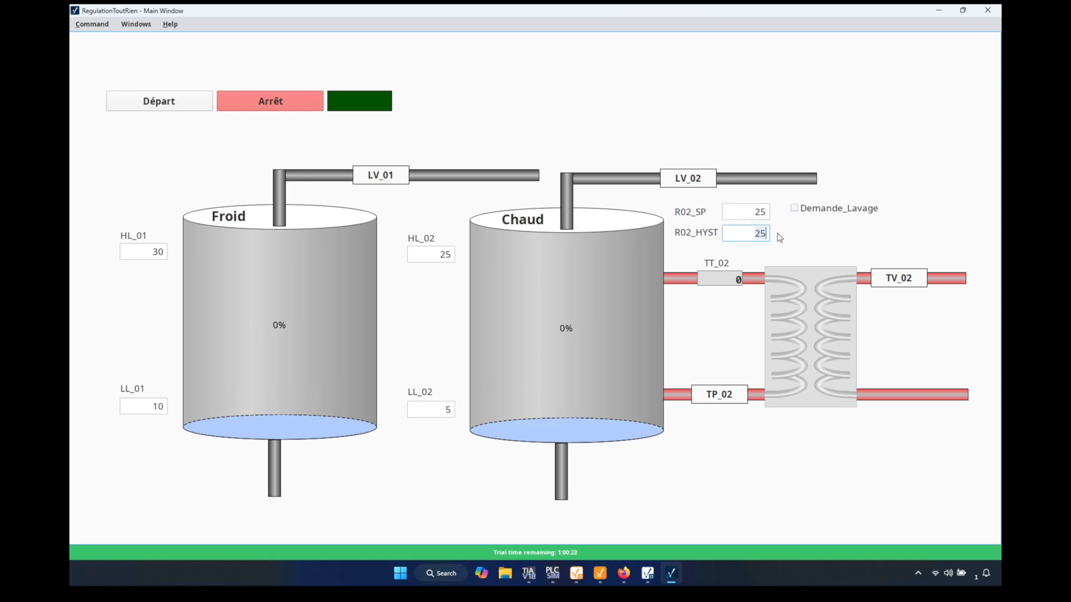
type("15")
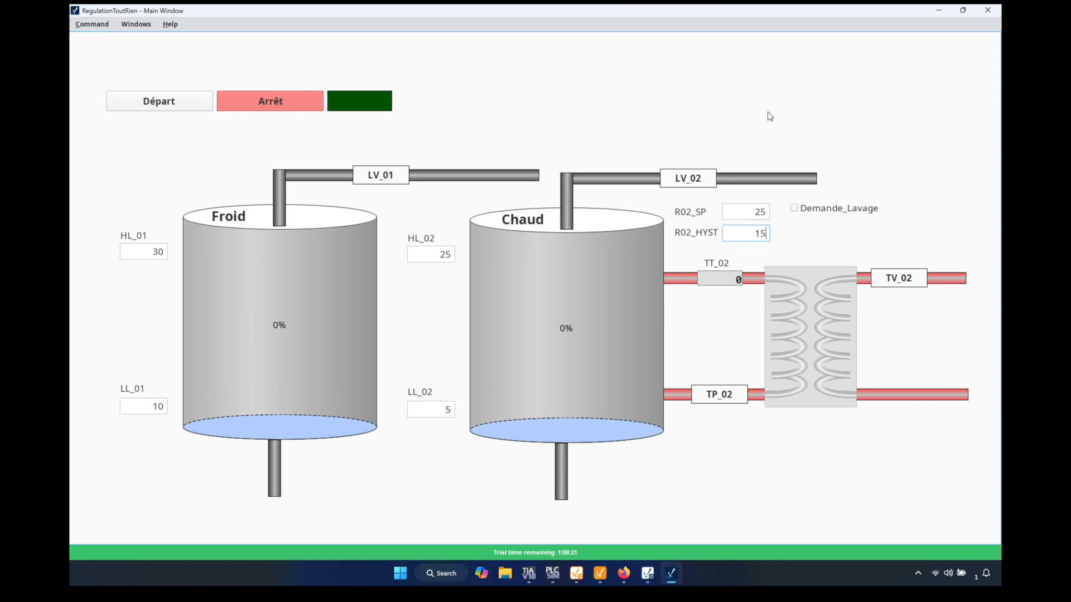
Start the process with Départ and turn on Demande_Lavage.
left_click(181, 105)
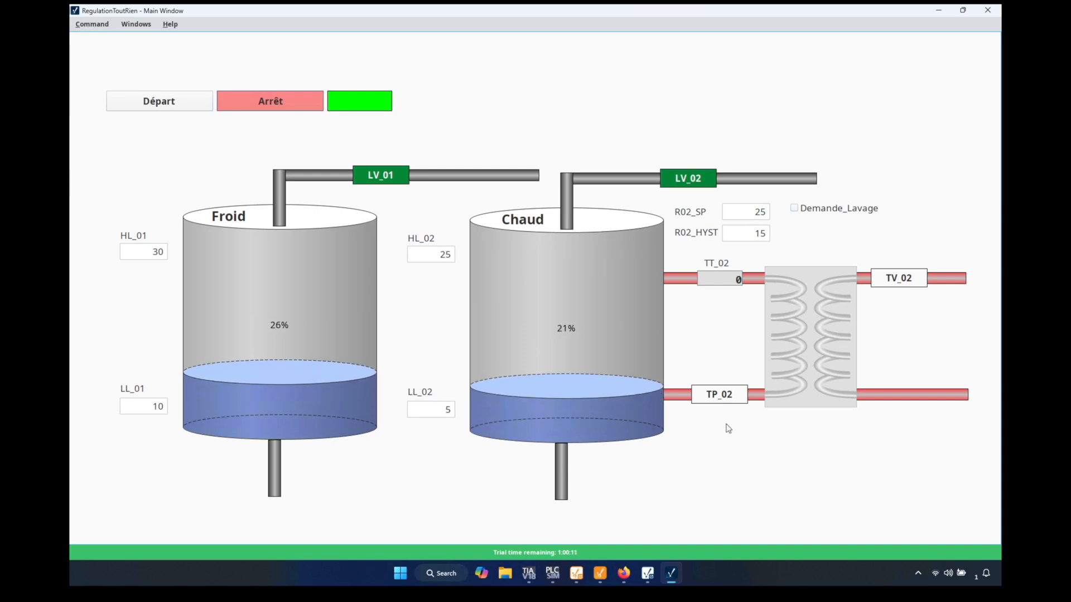
left_click(794, 210)
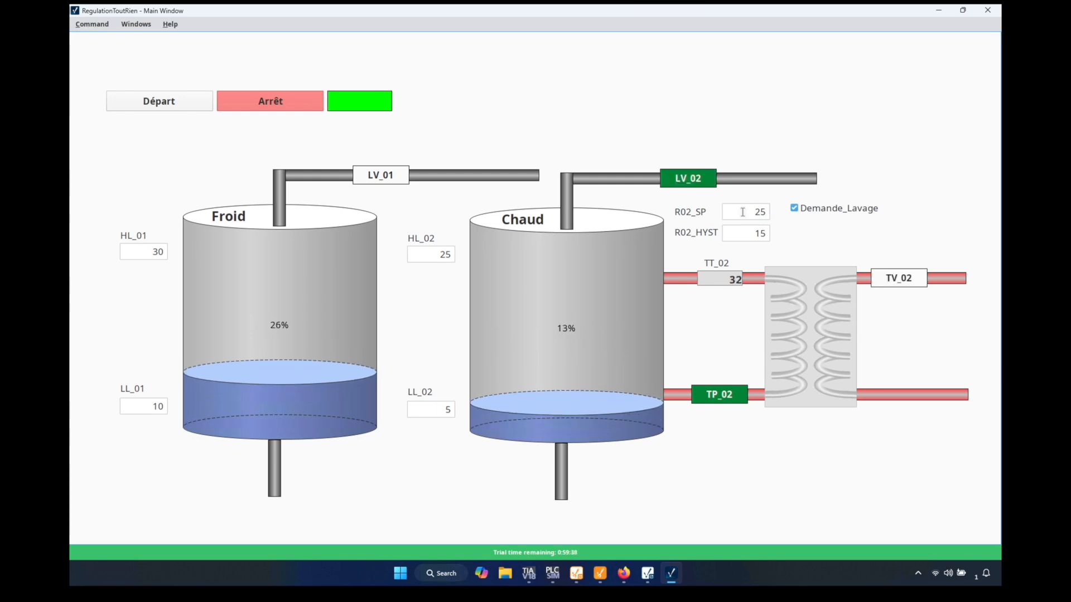
Set the hot tank's high level HL_02 to 70 and its low level LL_02 to 40.
left_click(452, 254)
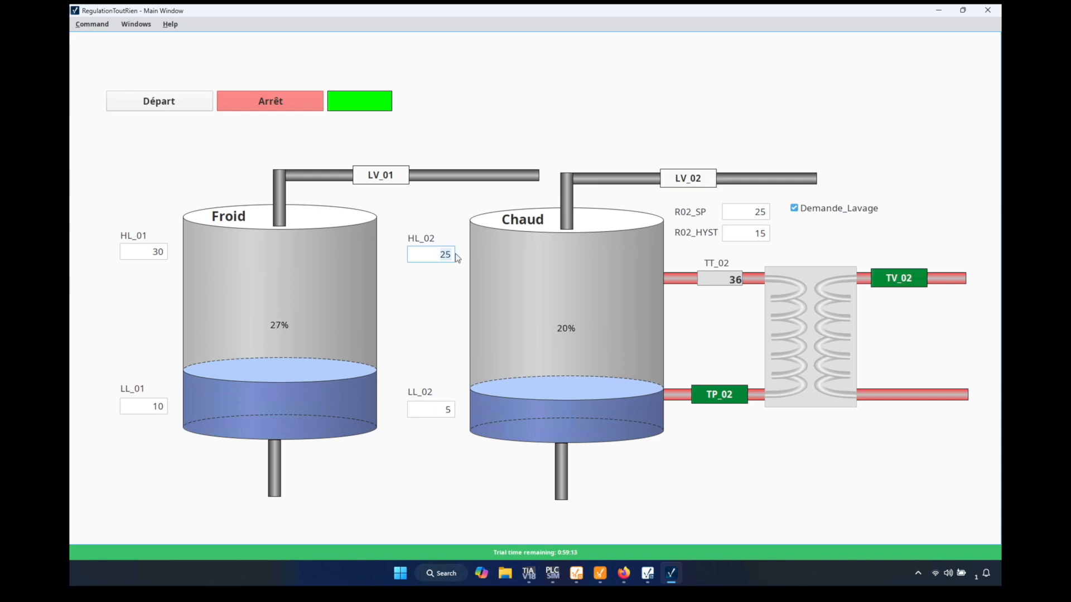
type("70")
left_click(436, 411)
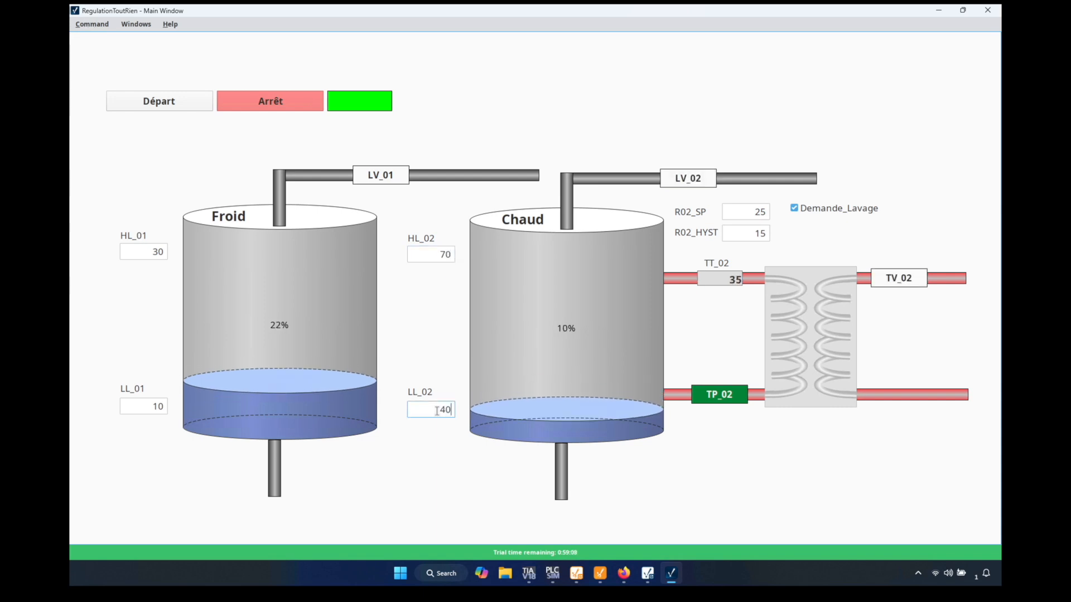
key("Return")
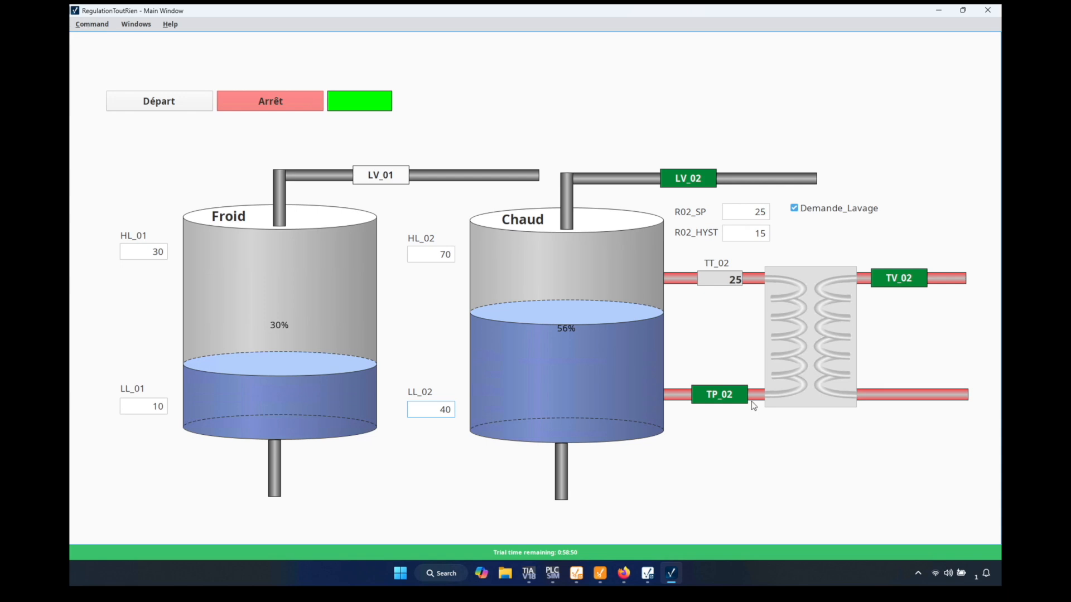
Turn Demande_Lavage off and on again to test the wash request, and stop the process with Arrêt.
left_click(794, 208)
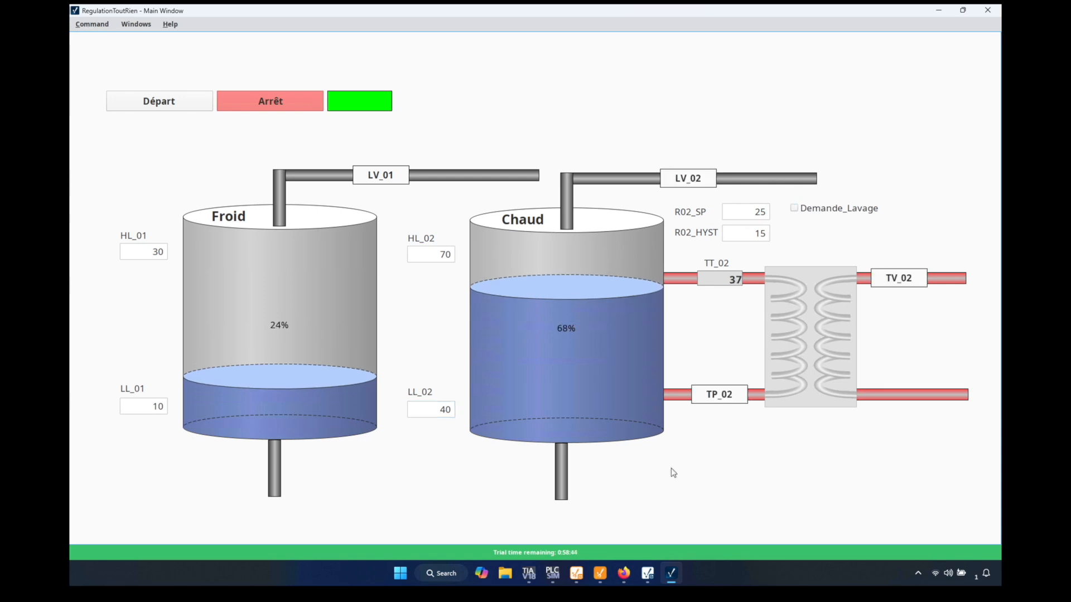
left_click(794, 208)
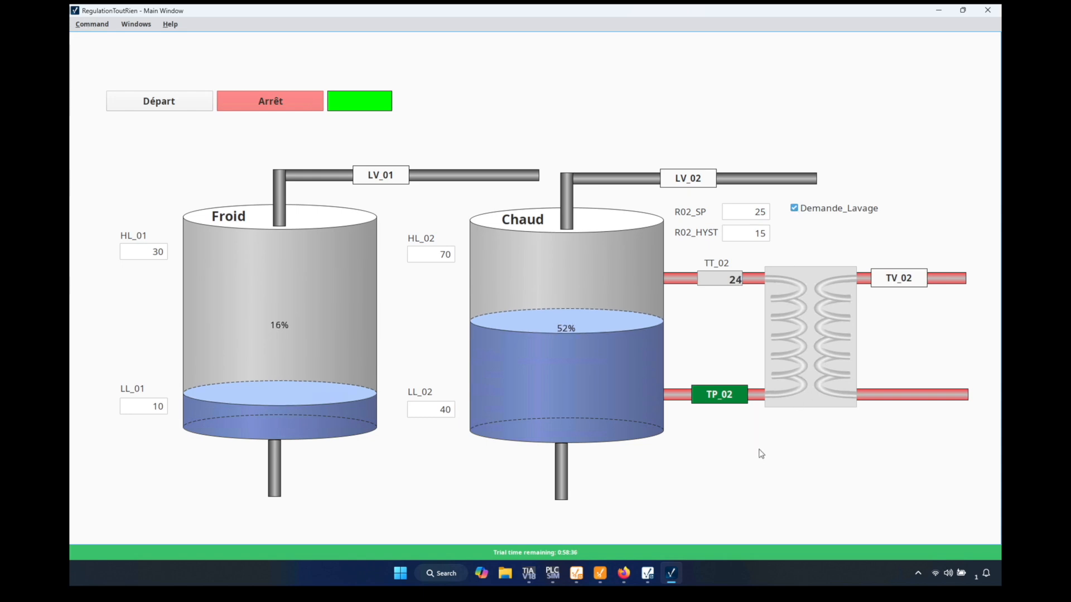
left_click(268, 103)
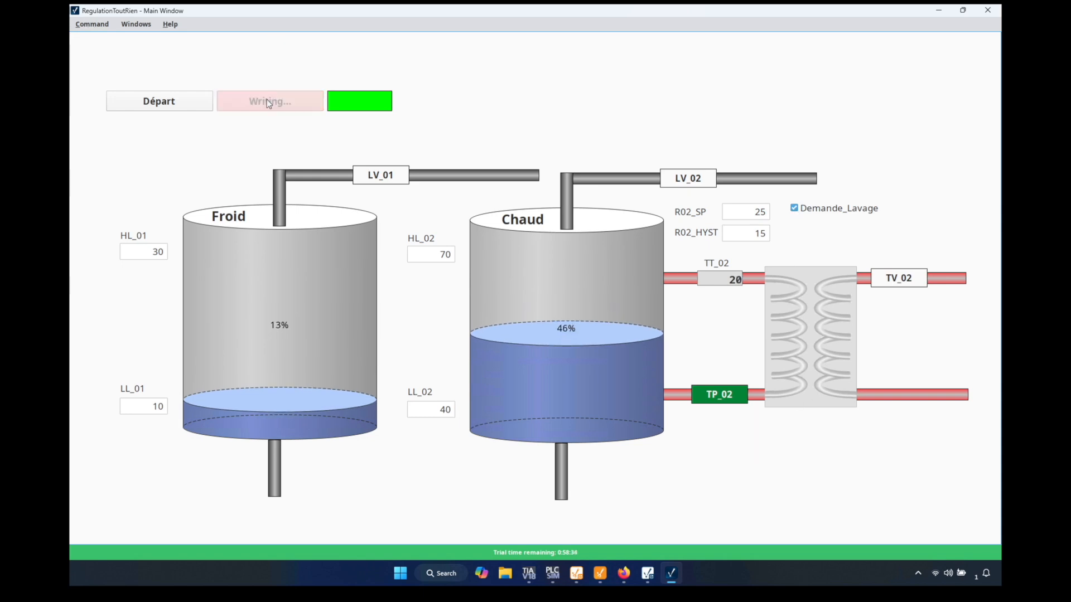